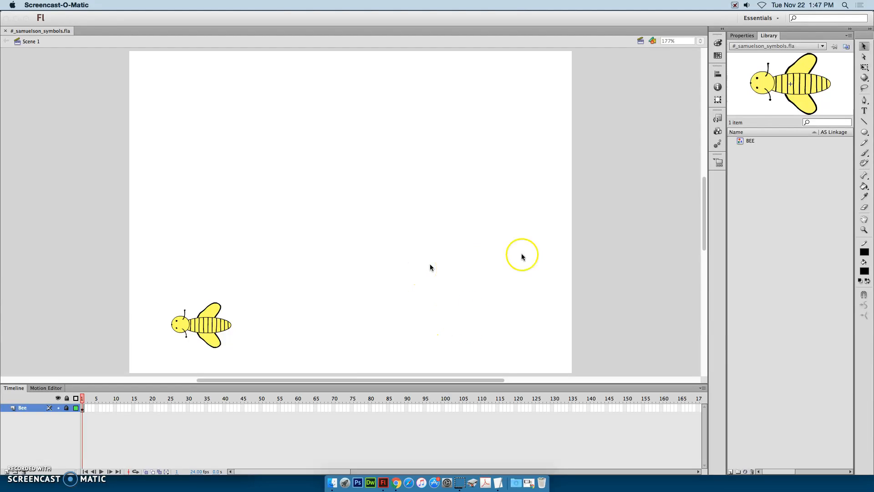
Set up the Oval tool with no stroke, a golden-yellow fill and Object Drawing turned on
click(865, 133)
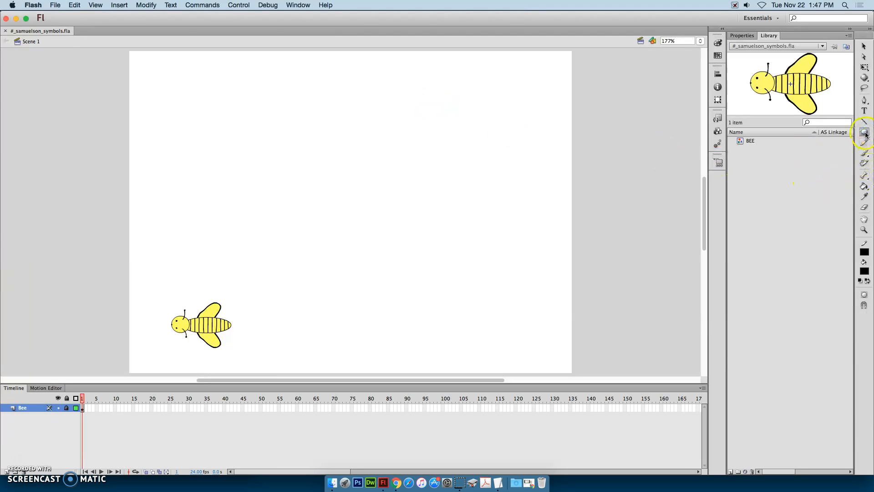
click(866, 133)
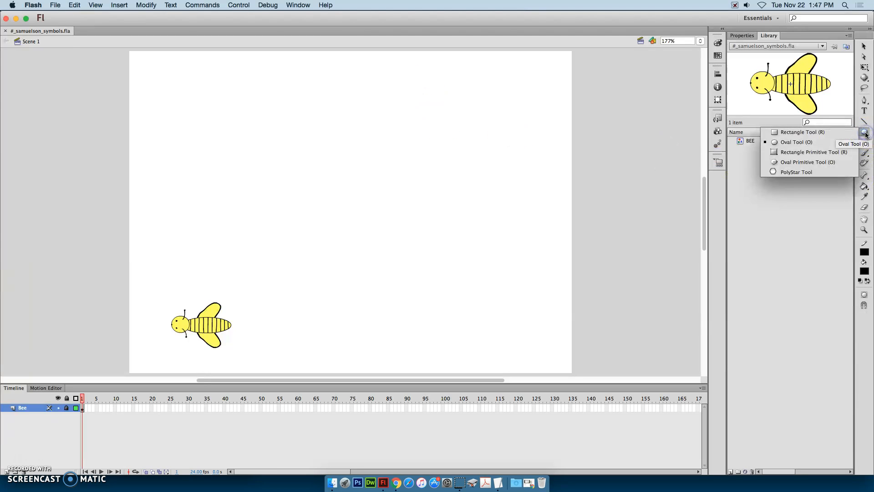
click(866, 135)
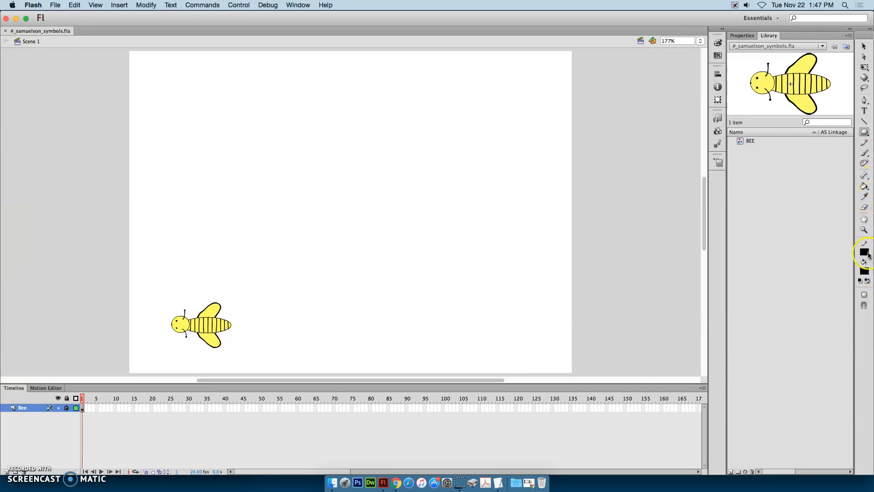
click(865, 251)
click(857, 262)
click(864, 271)
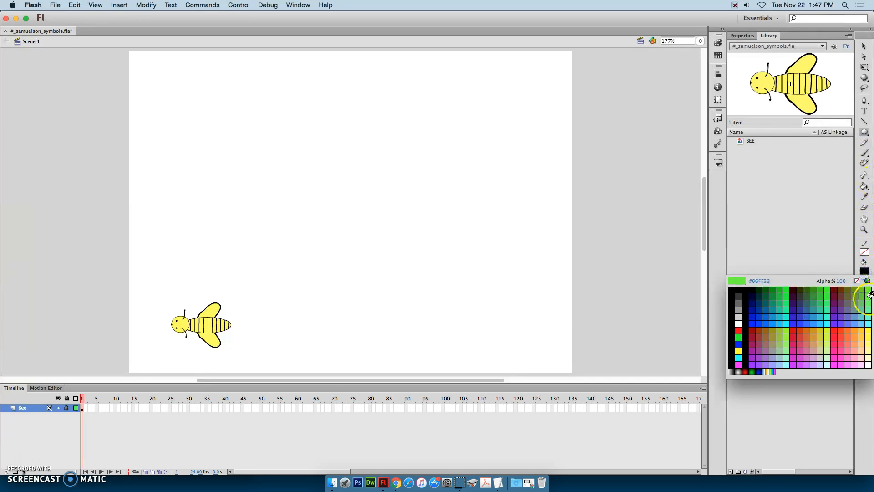
click(862, 329)
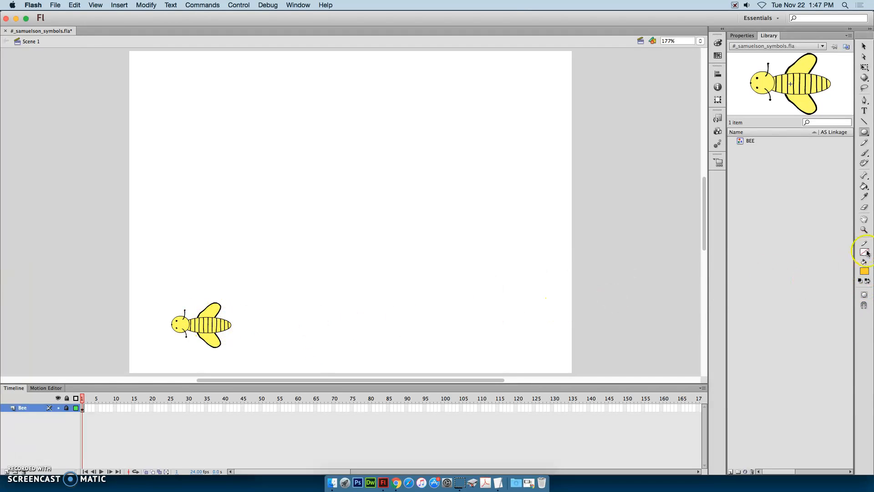
click(866, 296)
Add a layer above Bee and draw a golden-yellow circle near the upper right of the stage
click(6, 471)
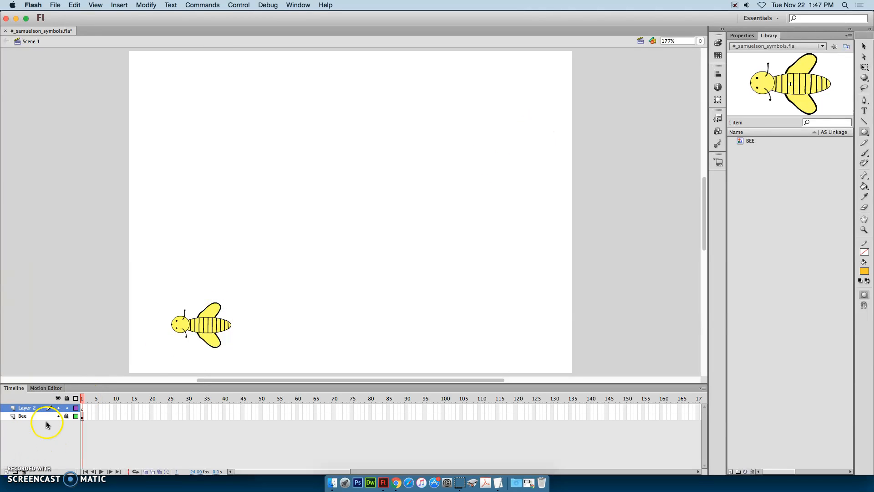
click(864, 132)
mouse_move(460, 81)
mouse_down()
mouse_move(493, 142)
mouse_move(472, 111)
mouse_move(509, 149)
mouse_move(554, 148)
mouse_move(535, 154)
mouse_up()
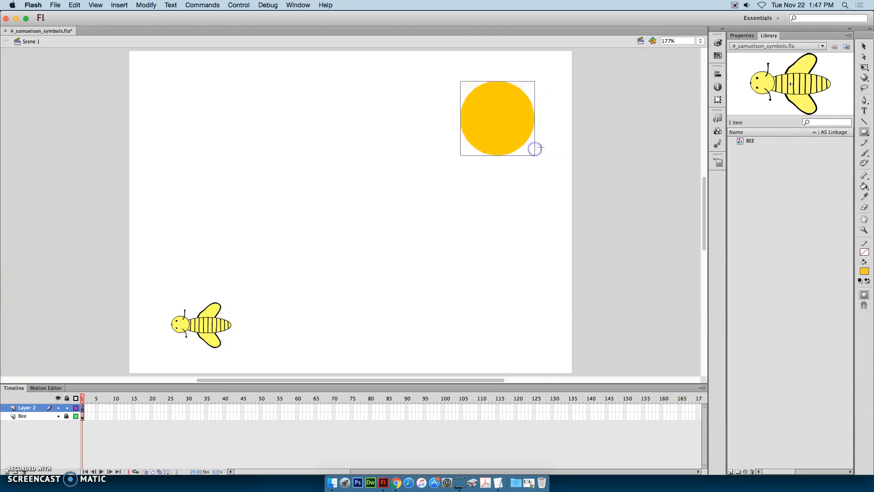
click(864, 46)
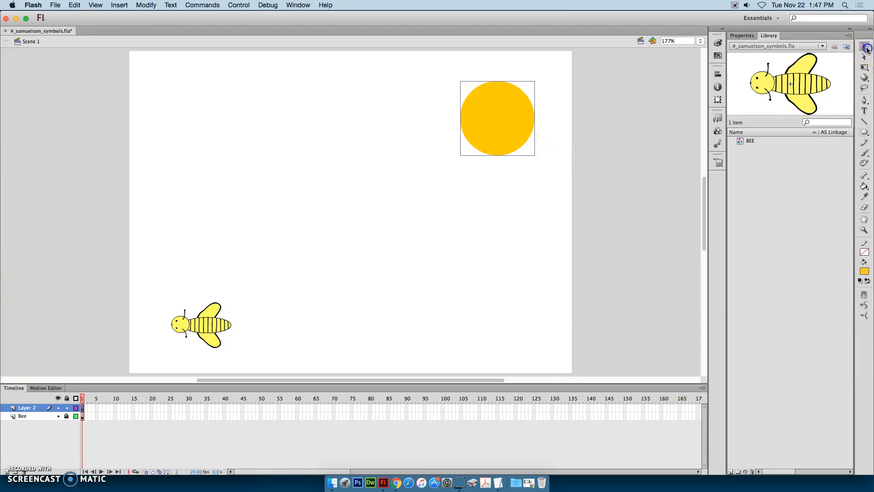
drag(508, 132, 501, 133)
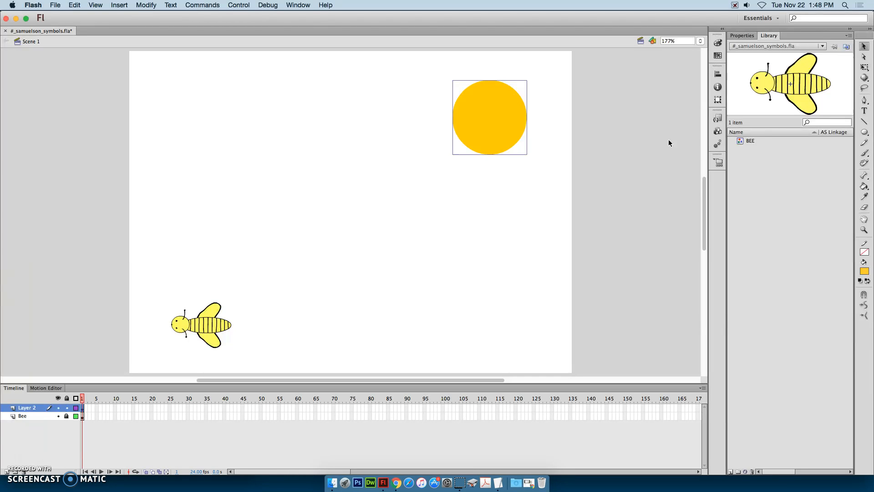
Draw a narrow upright rectangle below the circle and move it up so that it overlaps the circle's lower half
click(866, 133)
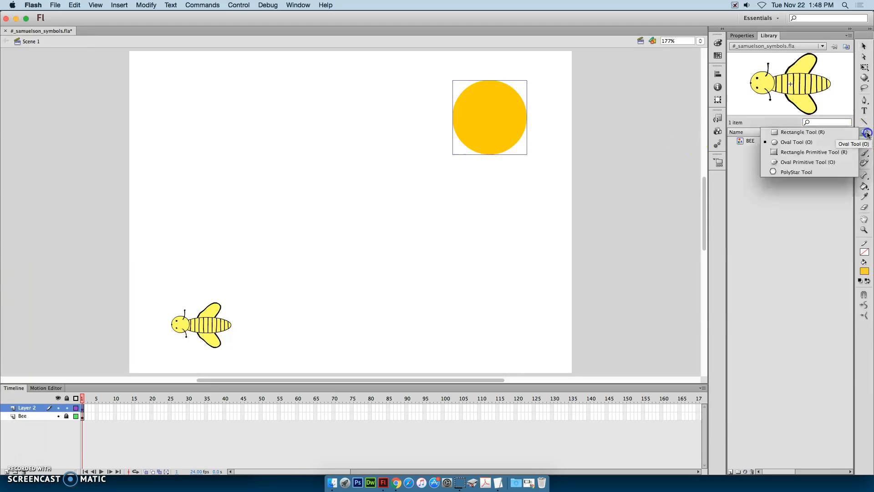
click(829, 132)
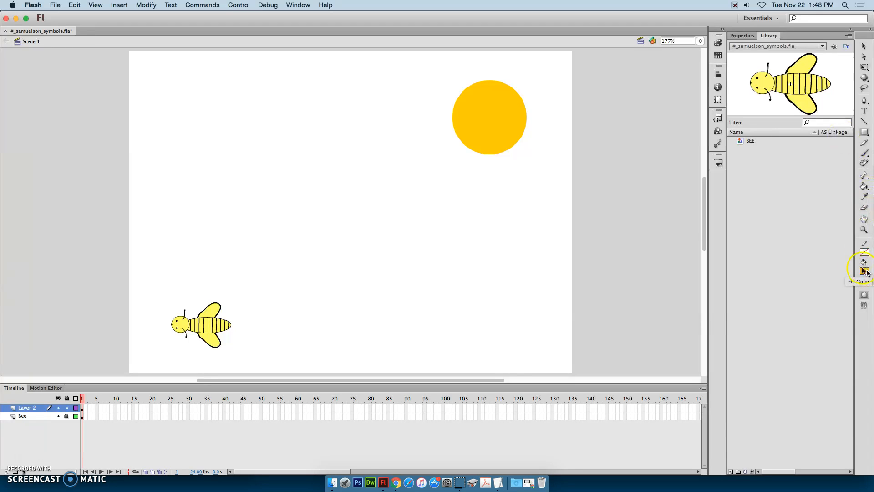
drag(479, 170, 500, 257)
click(864, 46)
drag(491, 215, 492, 164)
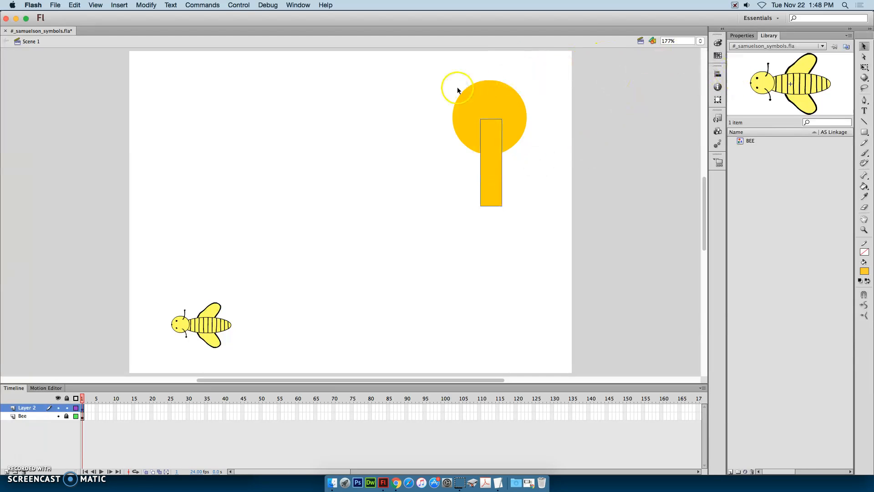
Align the circle and the rectangle to each other by their horizontal centers
drag(450, 78, 546, 164)
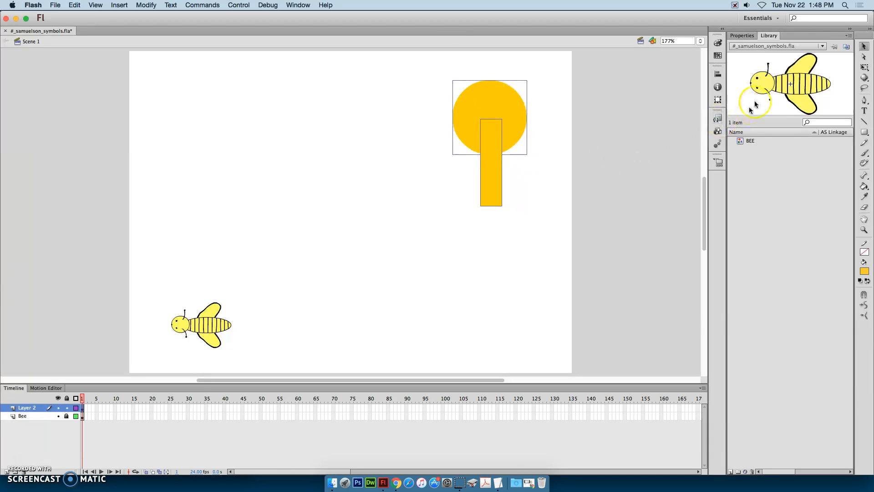
click(718, 74)
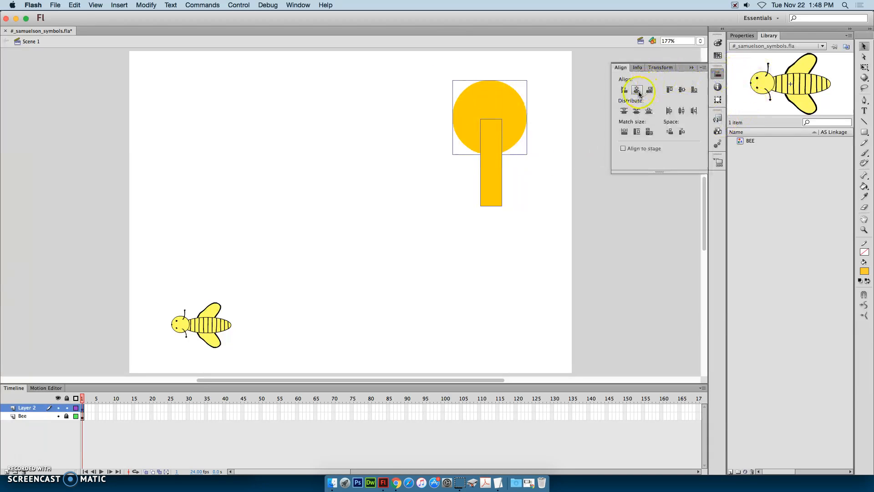
click(637, 90)
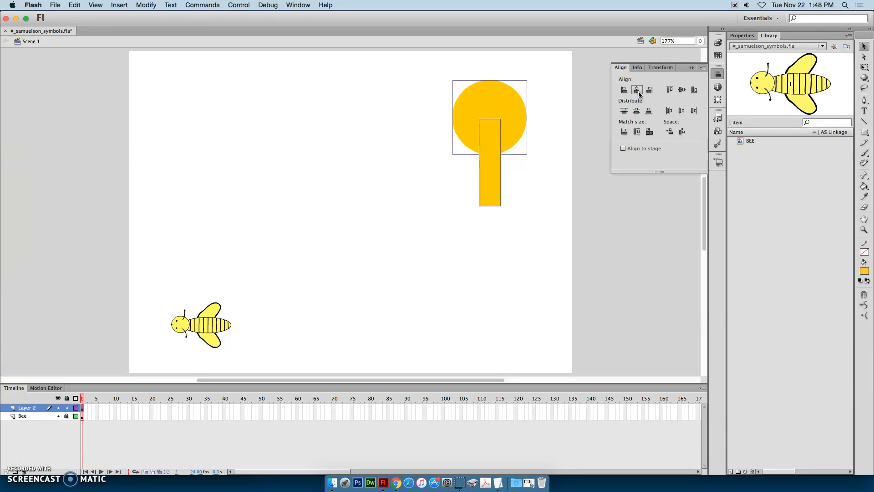
click(636, 91)
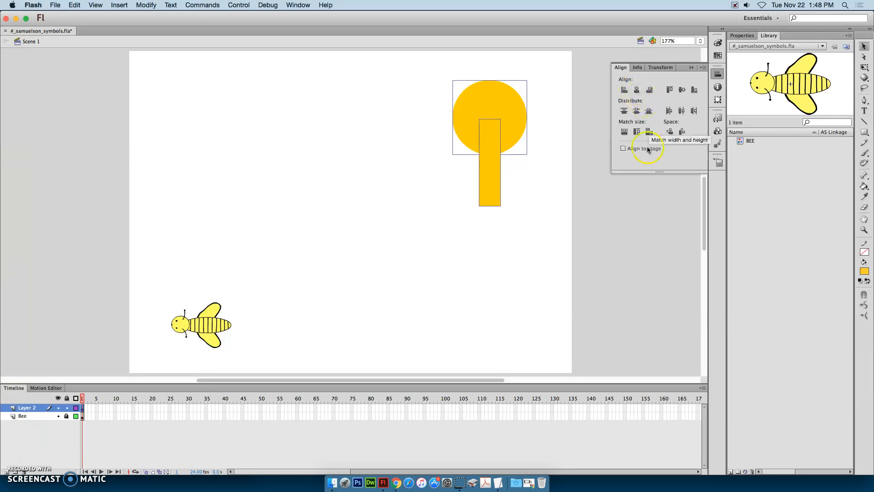
Move the rectangle clear below the circle and pull its upper corners together to form a pointed ray
click(550, 141)
click(496, 141)
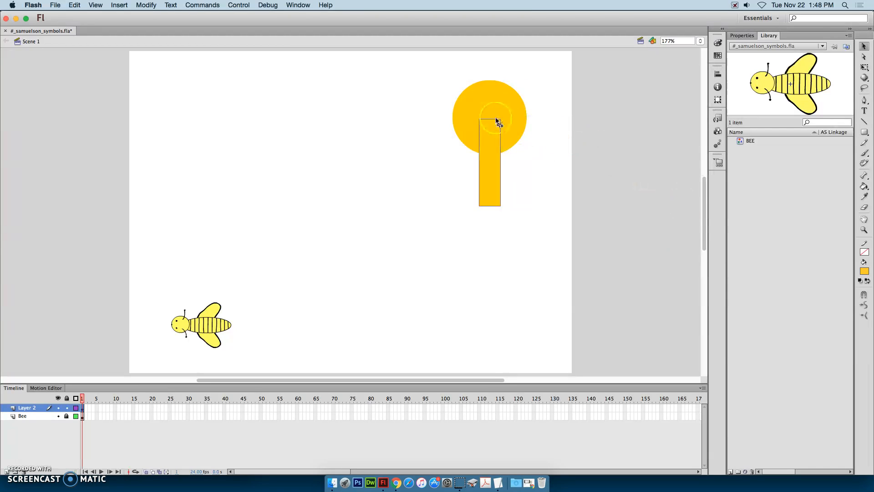
click(562, 129)
click(672, 131)
click(493, 156)
click(786, 126)
click(864, 47)
click(514, 123)
click(501, 120)
drag(500, 119, 494, 197)
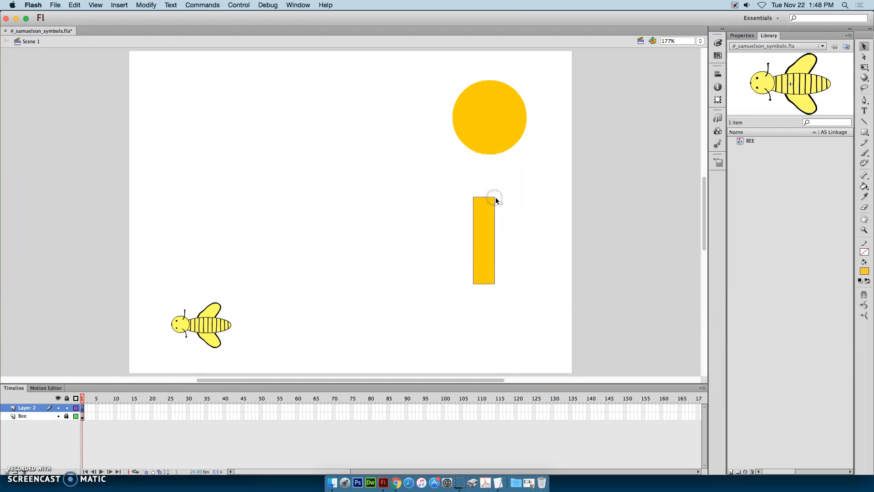
click(495, 196)
mouse_move(494, 197)
mouse_down()
mouse_move(476, 198)
mouse_move(484, 198)
mouse_up()
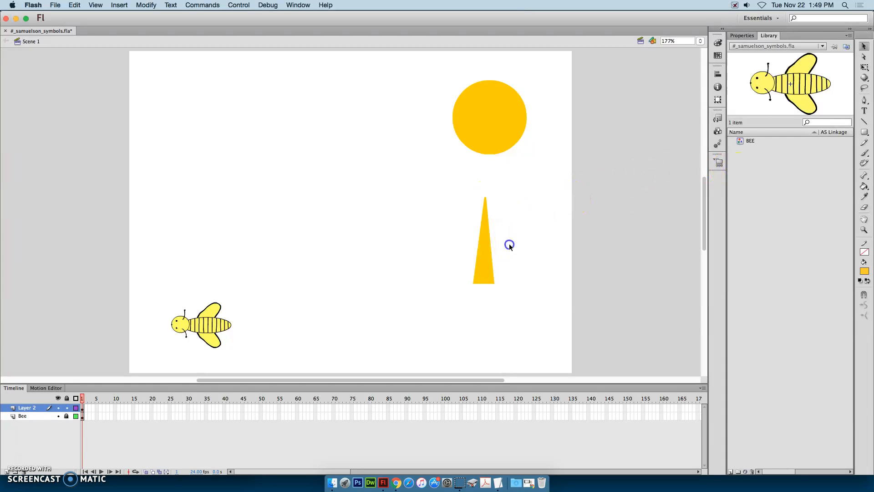
Move the circle slightly down and place the ray beyond its upper left side
click(485, 259)
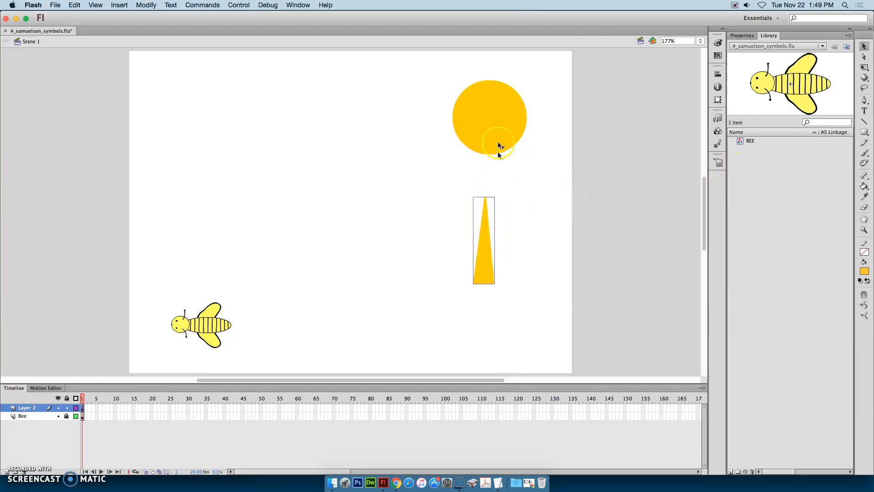
drag(494, 119, 488, 188)
drag(485, 269, 414, 138)
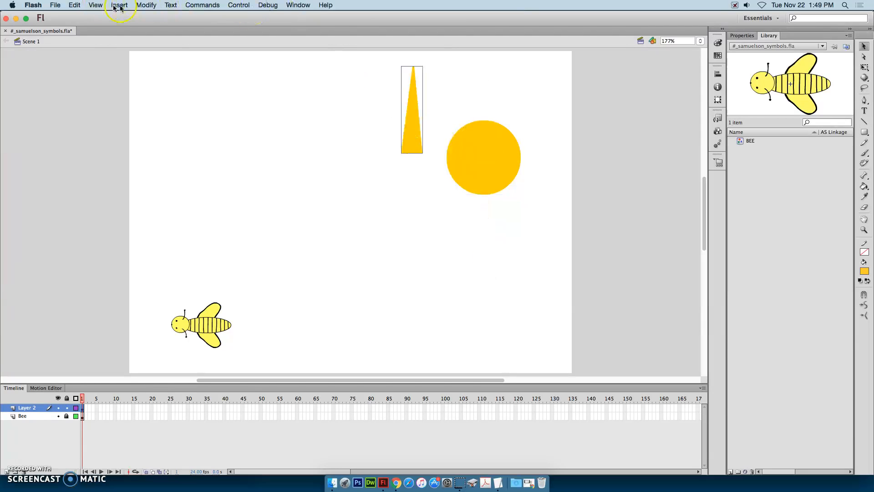
Enable Snap to Objects and move the ray onto the top of the circle, with its base at the circle's center
click(95, 5)
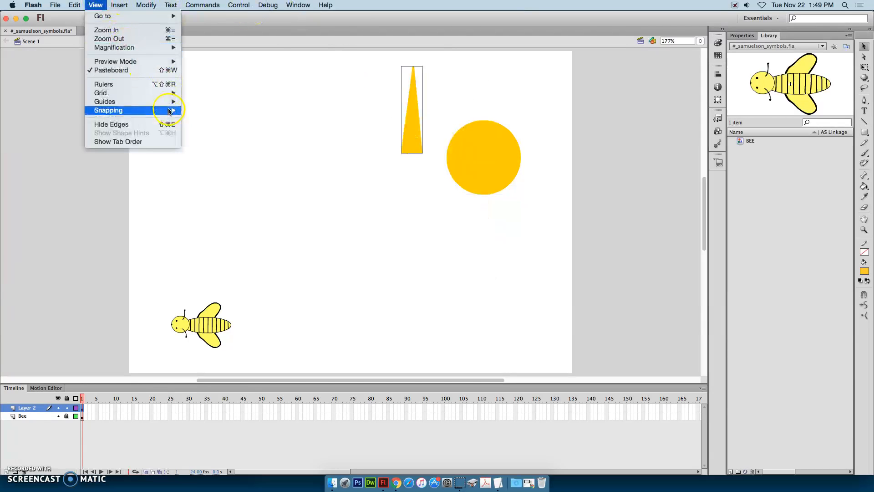
mouse_move(171, 110)
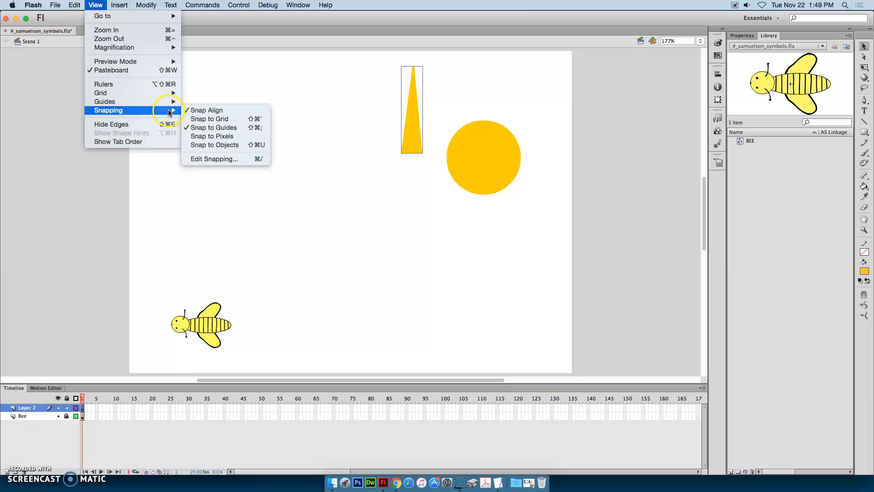
click(214, 144)
drag(409, 135, 483, 141)
click(561, 139)
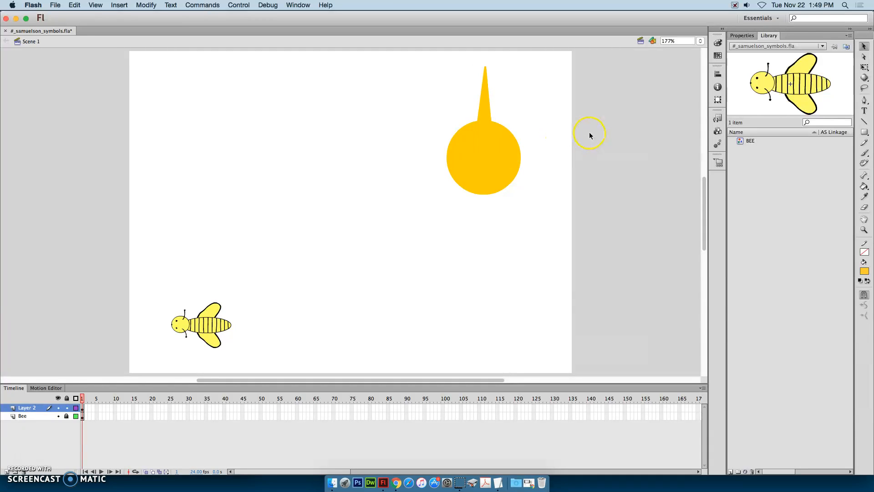
Move the ray's transformation point to the bottom center of its bounding box using Free Transform
click(483, 121)
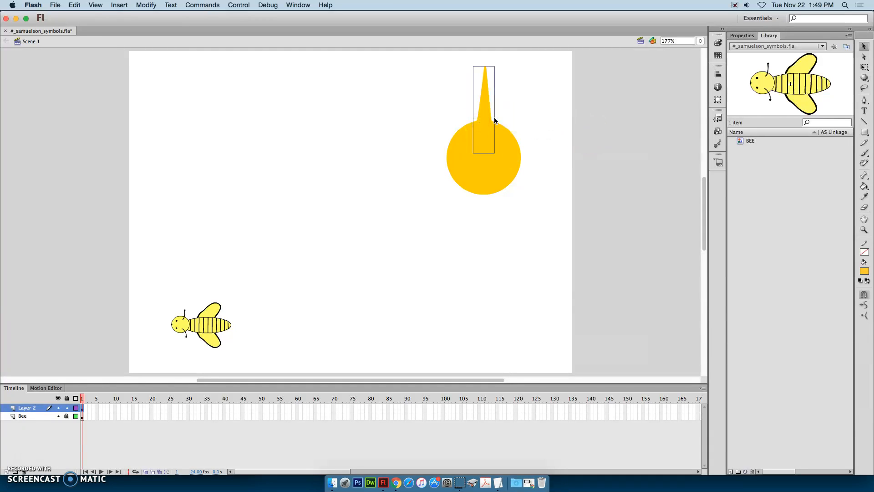
click(866, 68)
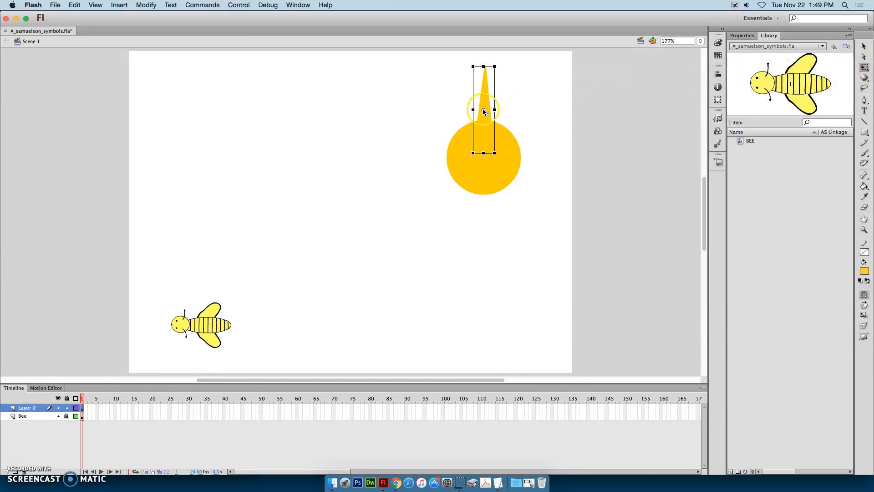
drag(484, 112, 484, 153)
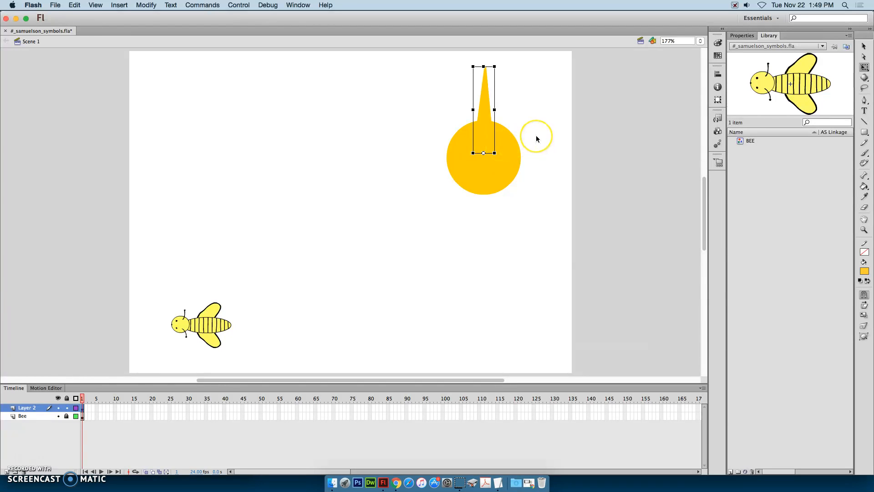
Try rotating the ray clockwise about its base and undo the rotation
click(75, 5)
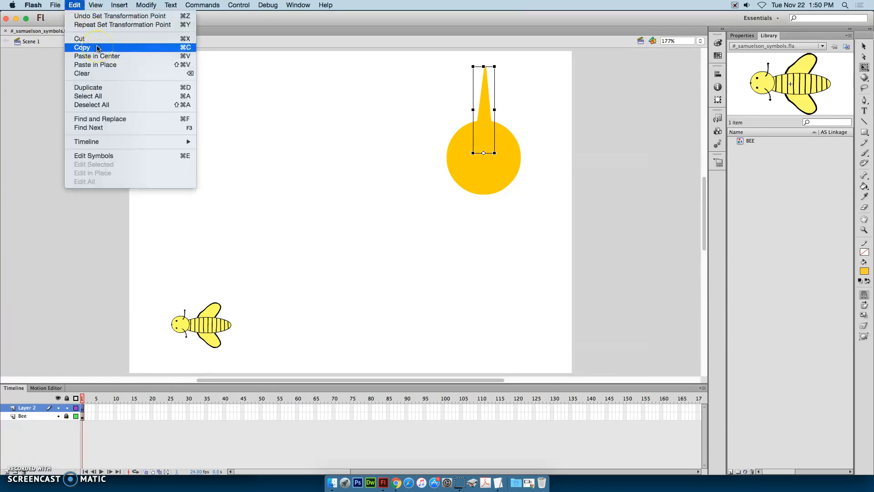
click(101, 64)
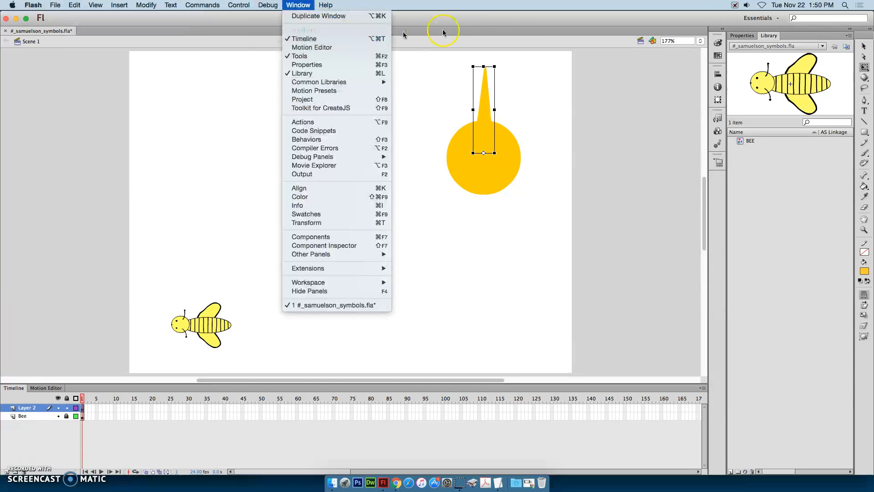
click(512, 134)
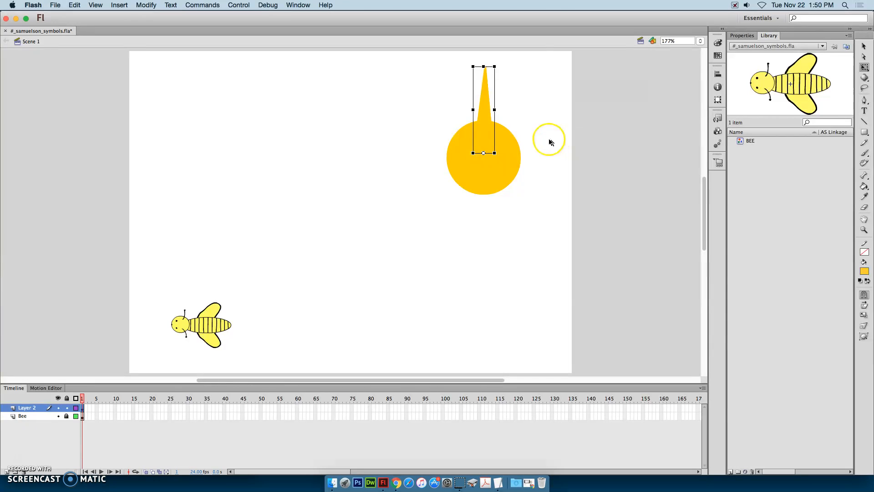
drag(500, 65, 534, 80)
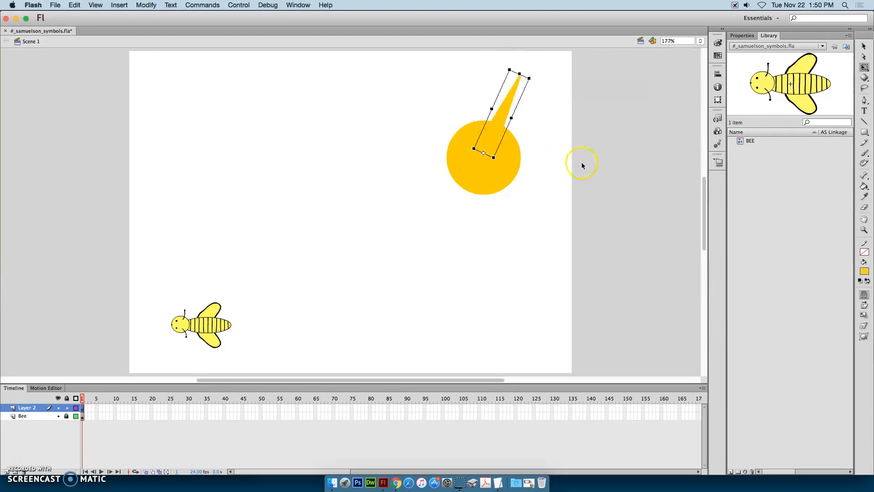
key(super+z)
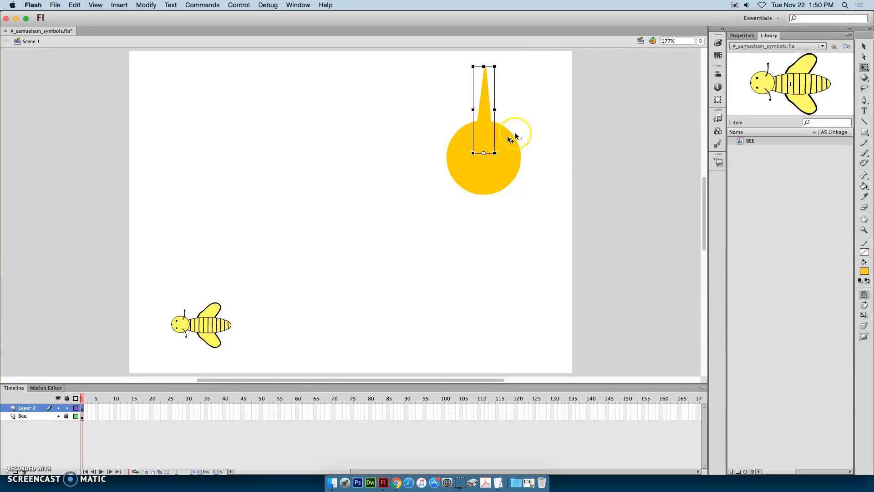
Paste three copies of the ray in place and rotate them clockwise about the base, fanning them evenly around the circle's right side
drag(498, 64, 540, 80)
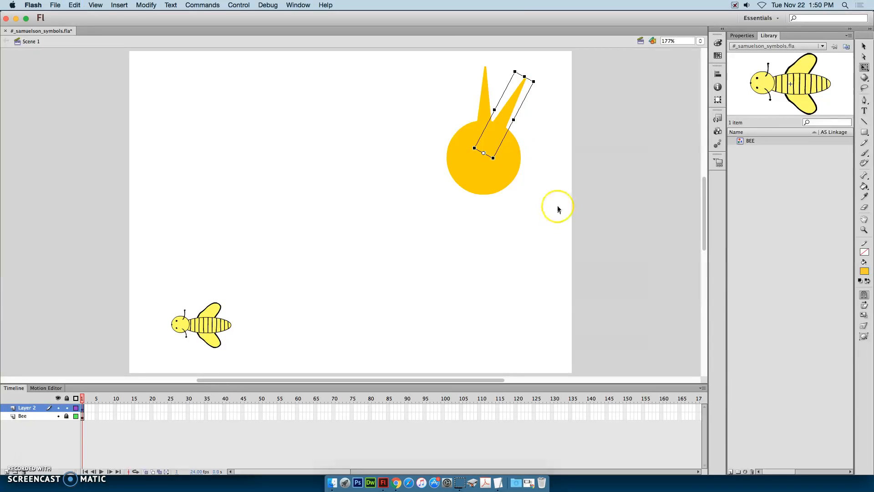
drag(543, 78, 566, 112)
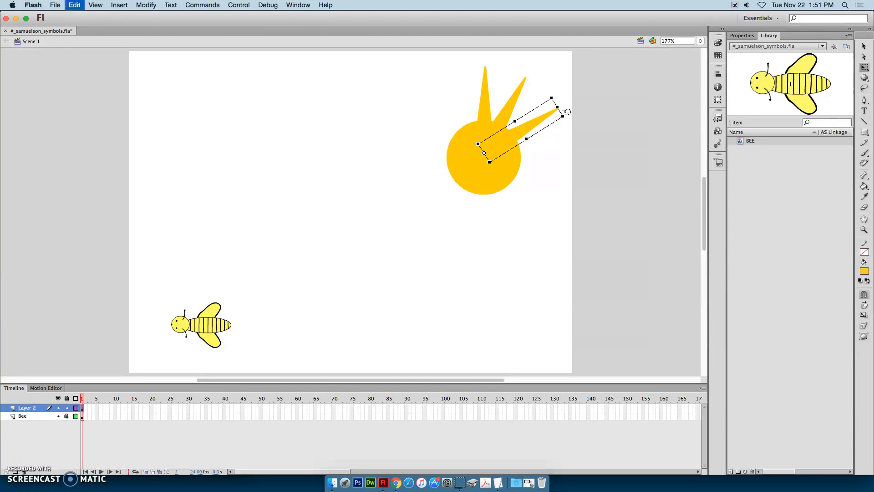
drag(565, 112, 576, 150)
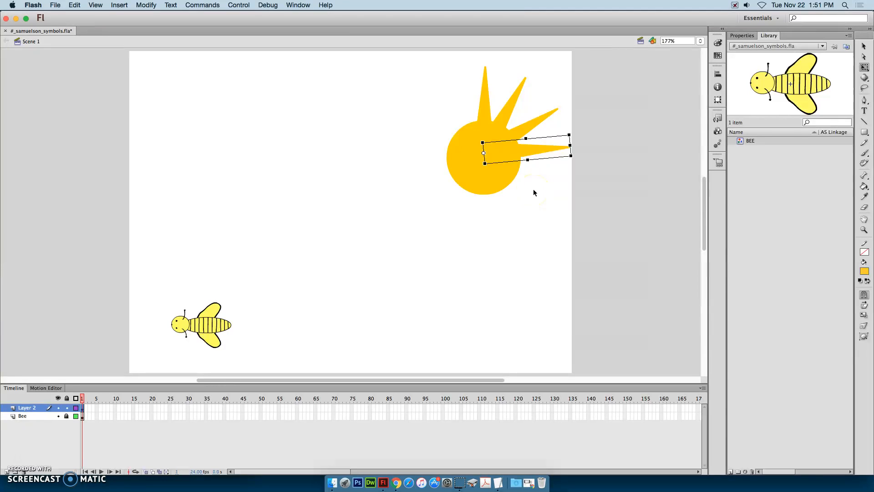
Paste four more copies of the ray in place and rotate them clockwise around the circle's lower right until one points straight down
drag(577, 156, 576, 192)
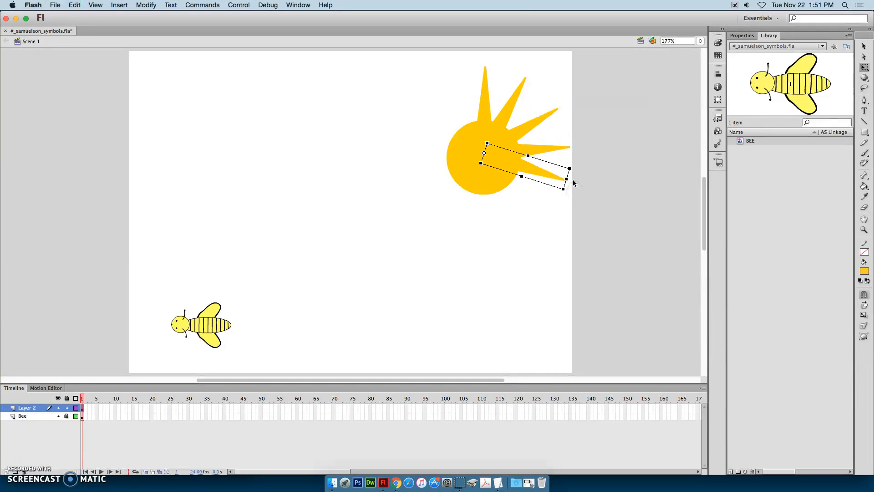
drag(566, 191, 549, 221)
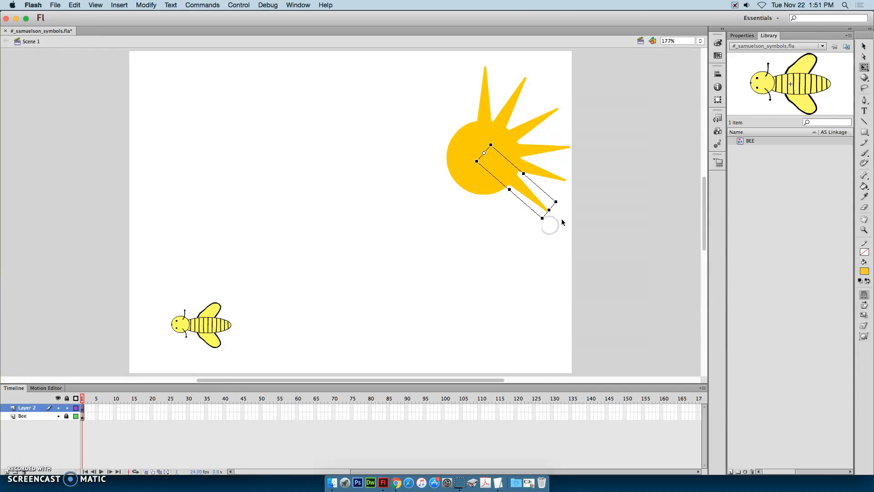
key(super+c)
key(super+shift+v)
click(543, 222)
drag(544, 222, 511, 236)
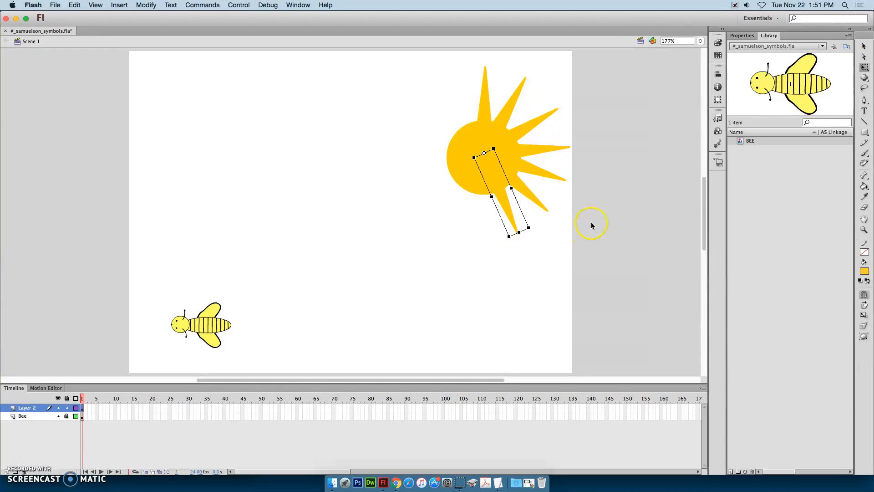
key(super+c)
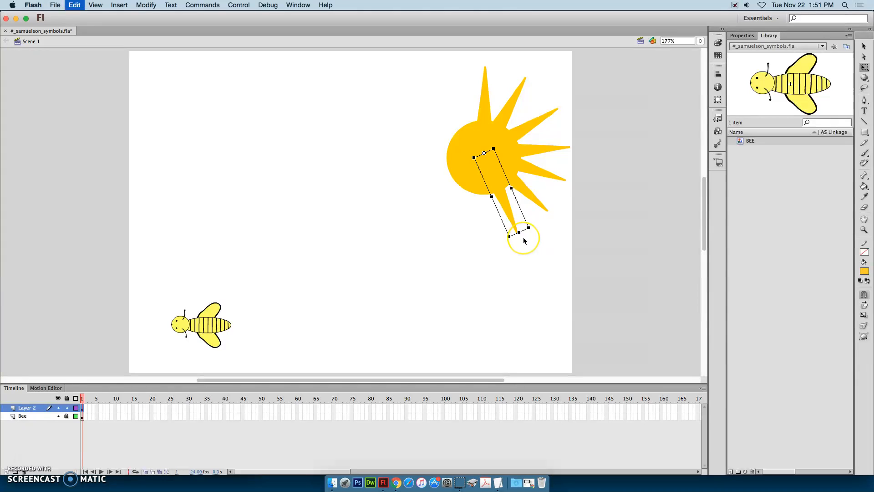
key(super+shift+v)
drag(511, 244, 474, 244)
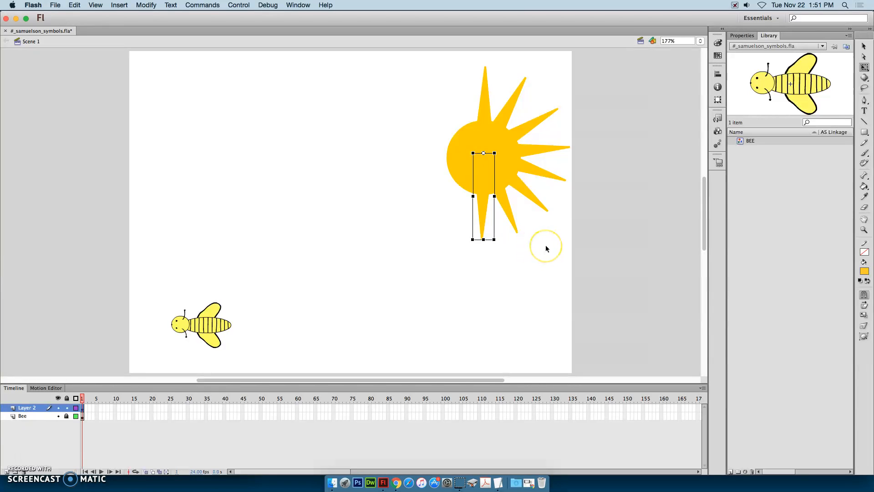
Paste six more ray copies in place and rotate them evenly around the circle's left side to complete the ring of rays
key(super+c)
key(super+shift+v)
drag(497, 246, 464, 248)
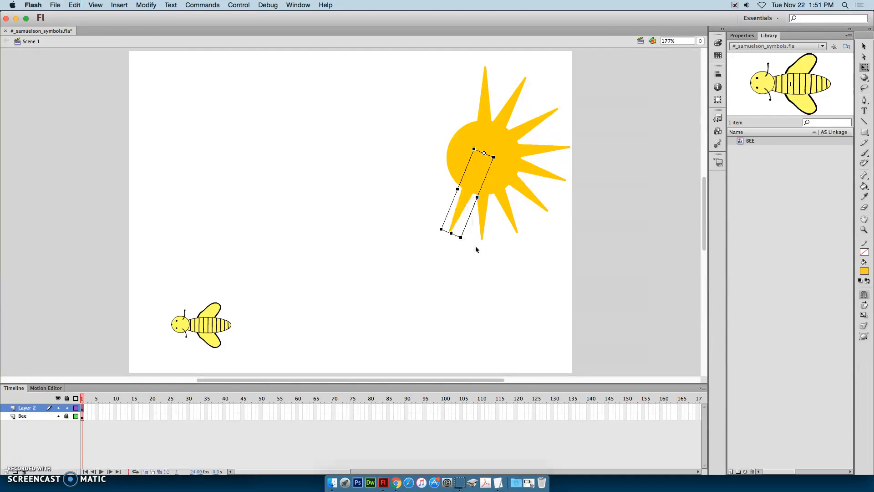
drag(436, 236, 393, 173)
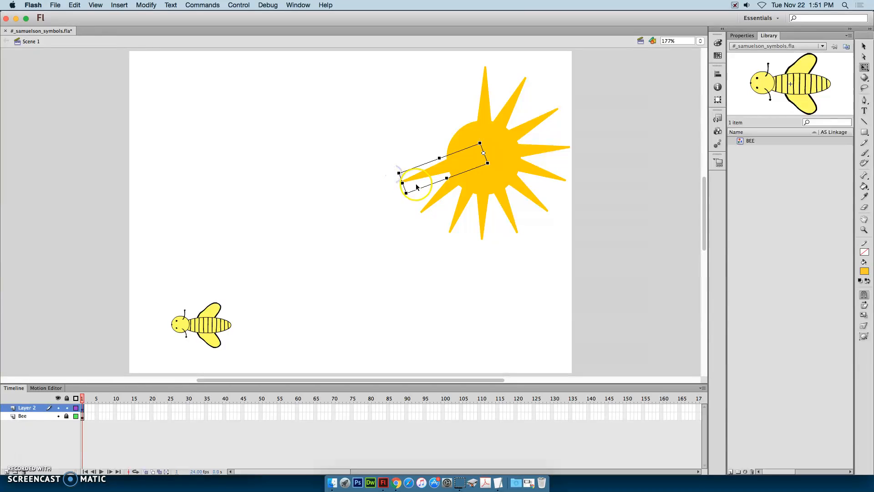
drag(396, 170, 421, 96)
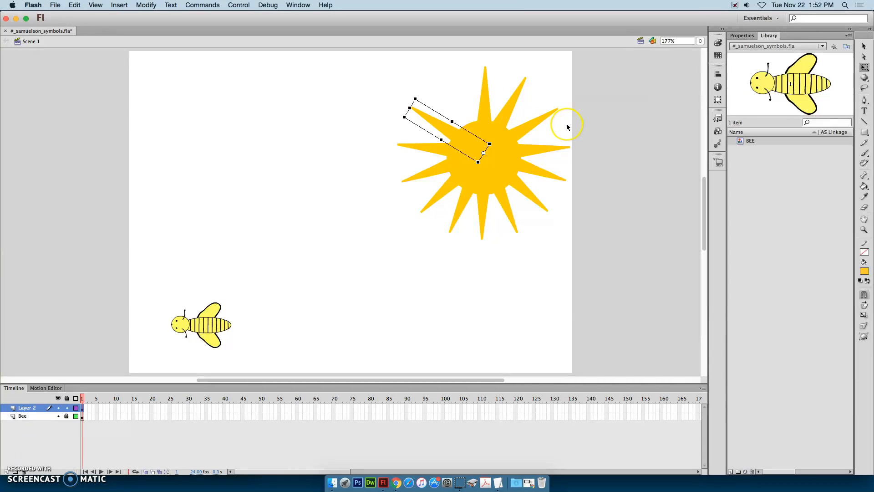
drag(415, 93, 454, 76)
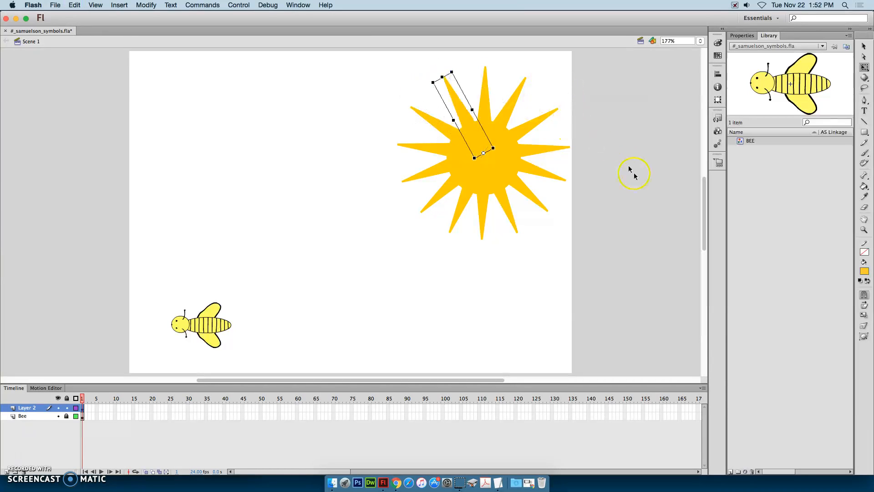
click(572, 255)
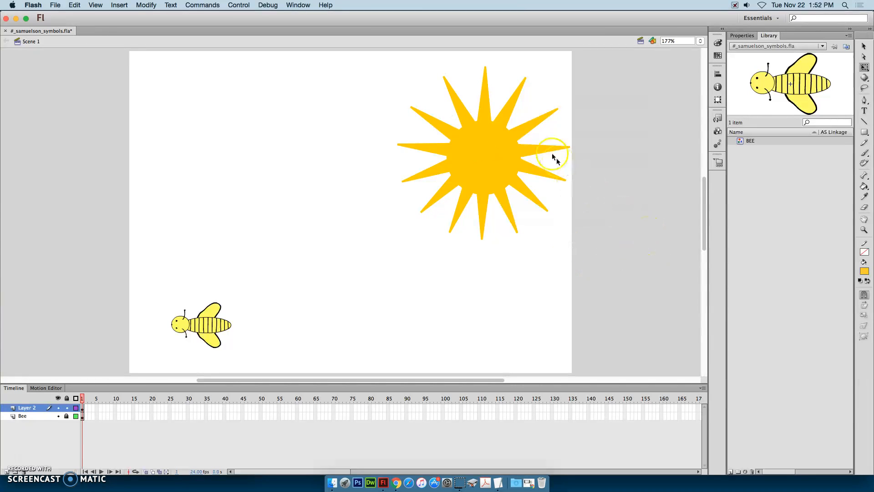
Select the whole sun and convert it to a Movie Clip symbol named MC_sun
drag(379, 53, 596, 240)
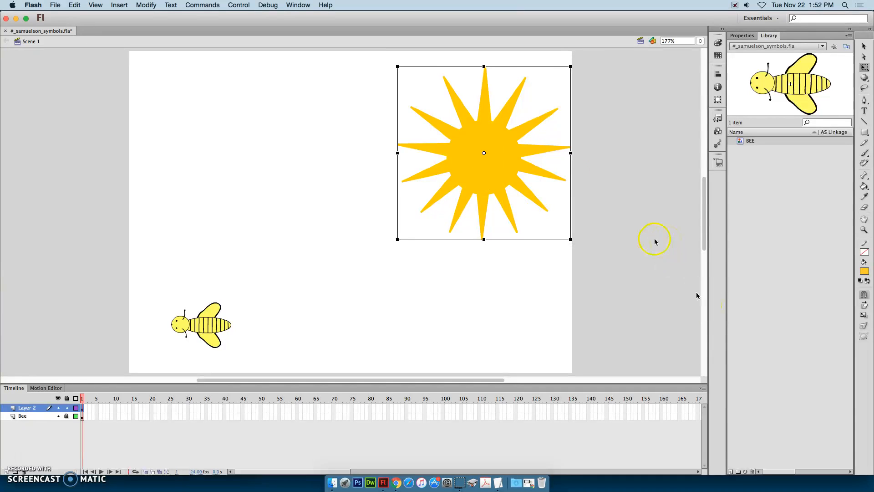
click(146, 5)
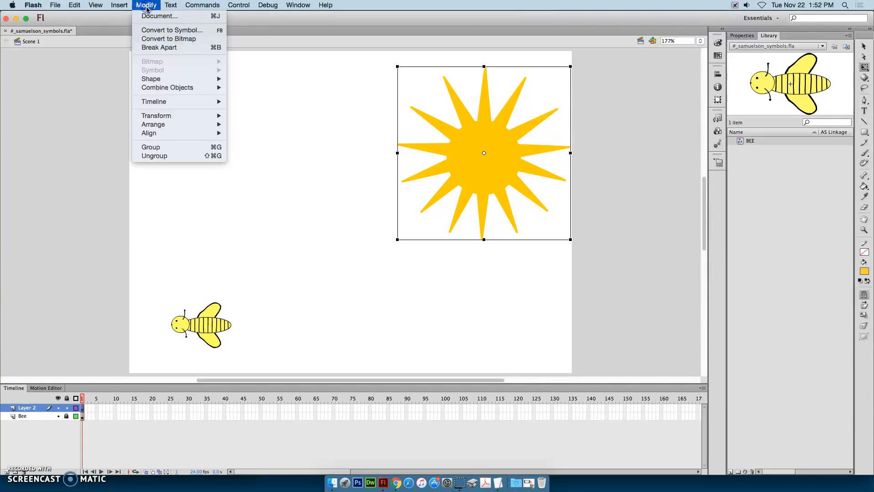
click(154, 31)
drag(409, 92, 715, 58)
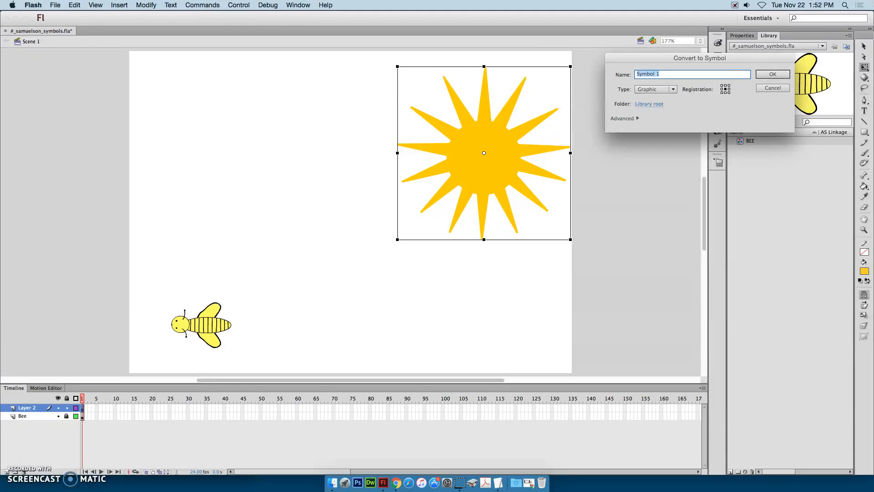
text(MC_)
click(652, 89)
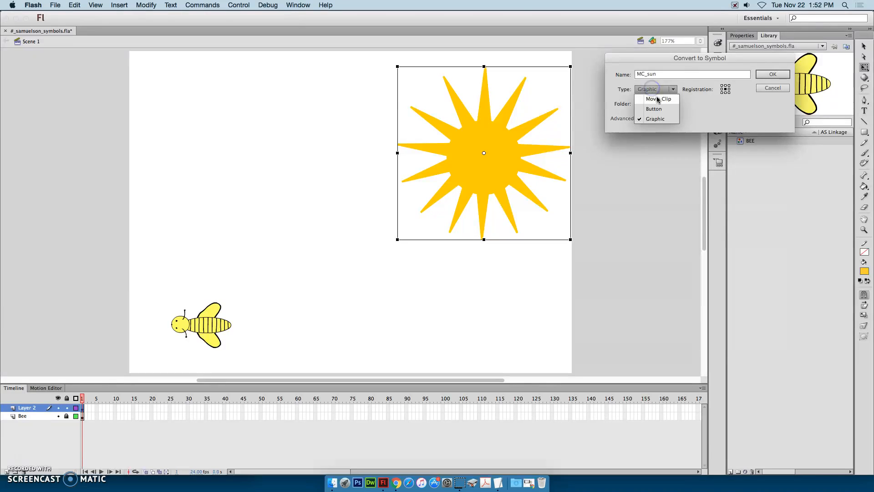
click(657, 99)
click(654, 74)
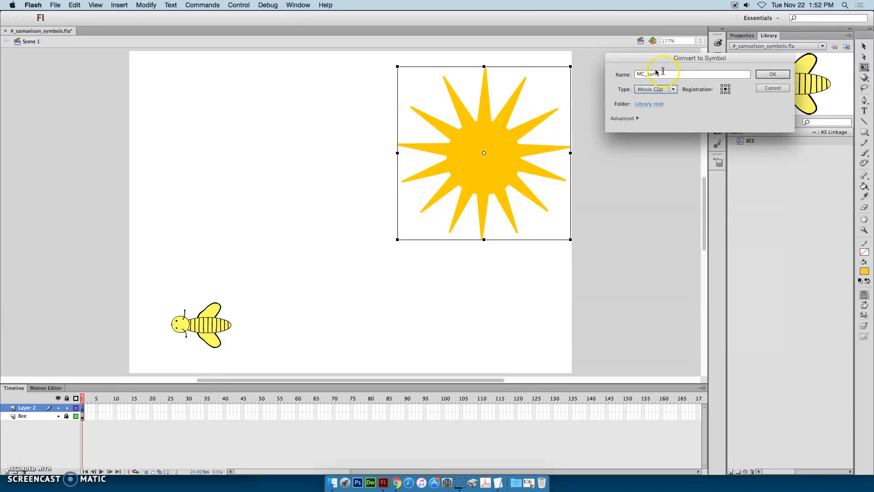
click(771, 76)
Open the MC_sun instance on the stage for editing in place and check the properties of its drawing objects
click(863, 46)
click(646, 136)
click(511, 165)
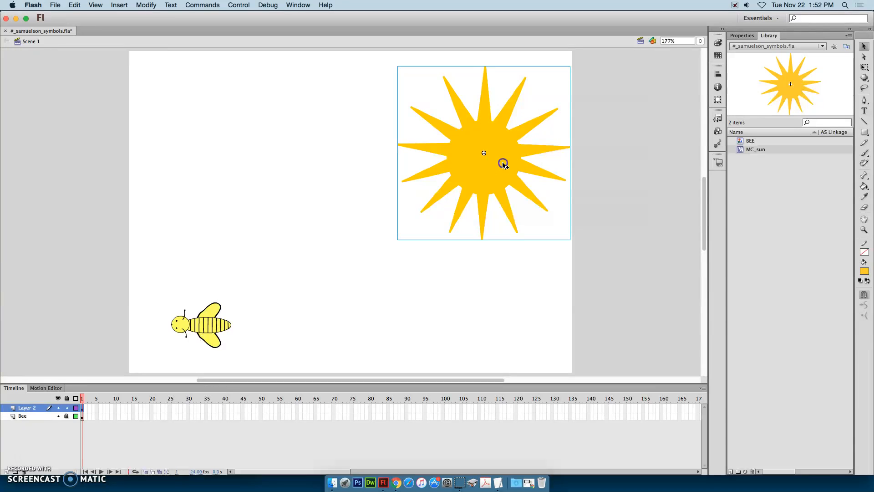
double_click(504, 164)
click(571, 157)
click(187, 63)
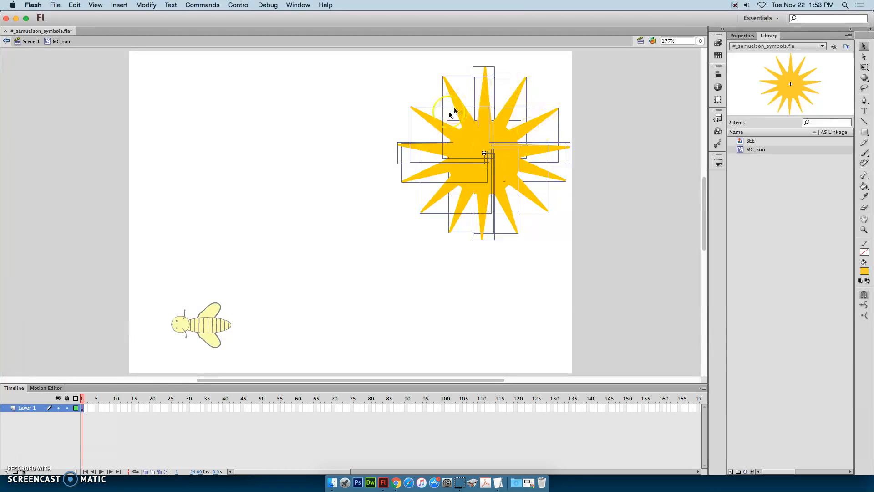
click(743, 35)
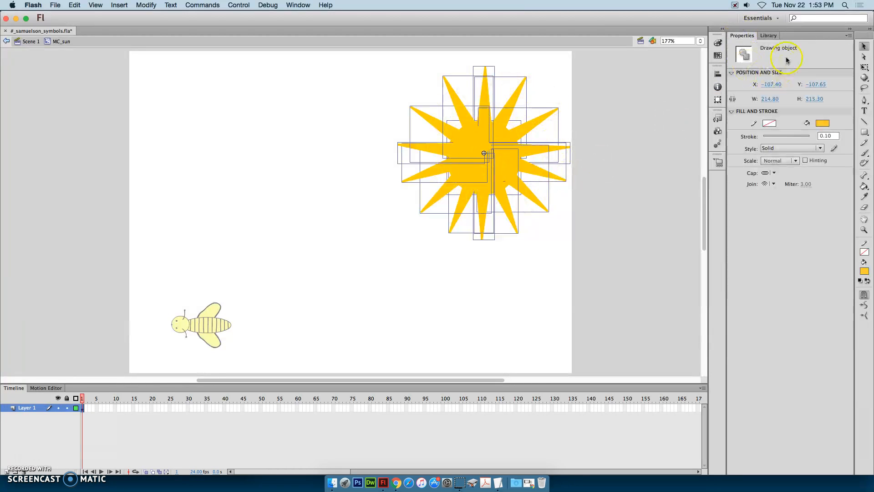
click(392, 59)
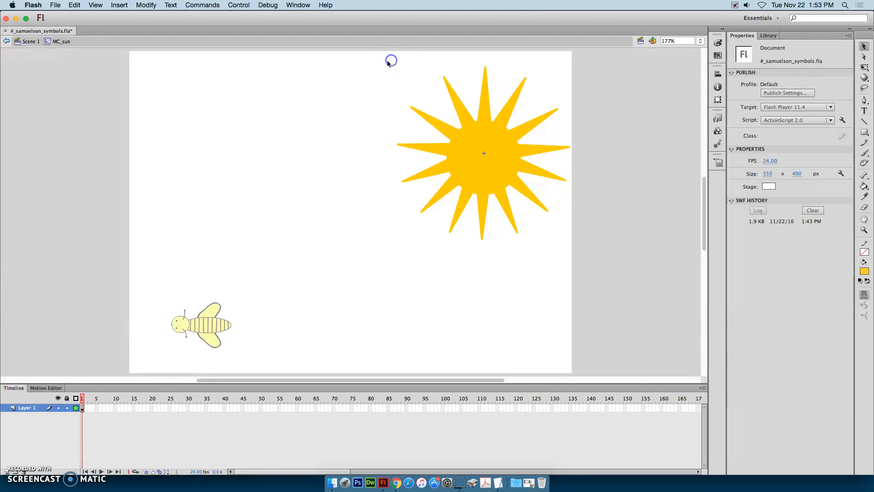
Convert all the sun shapes inside MC_sun to a Graphic symbol named G_sun, saving the document with auto-recovery enabled
drag(369, 57, 635, 289)
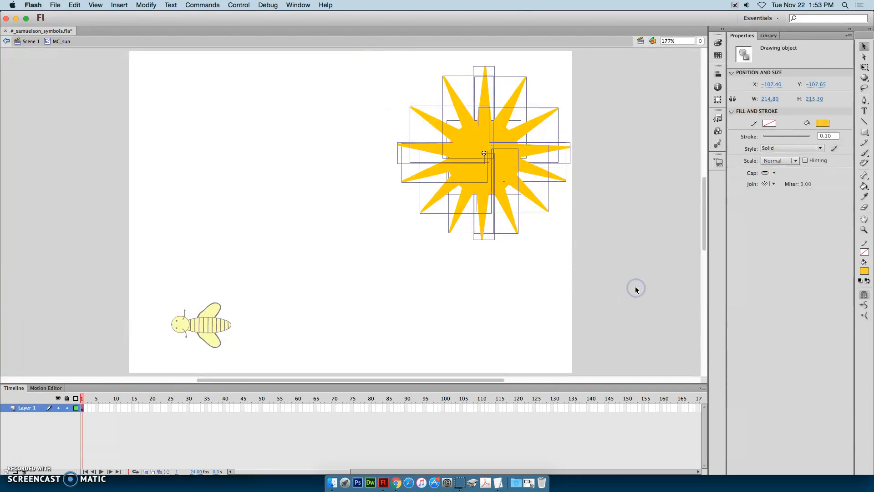
click(146, 5)
click(155, 31)
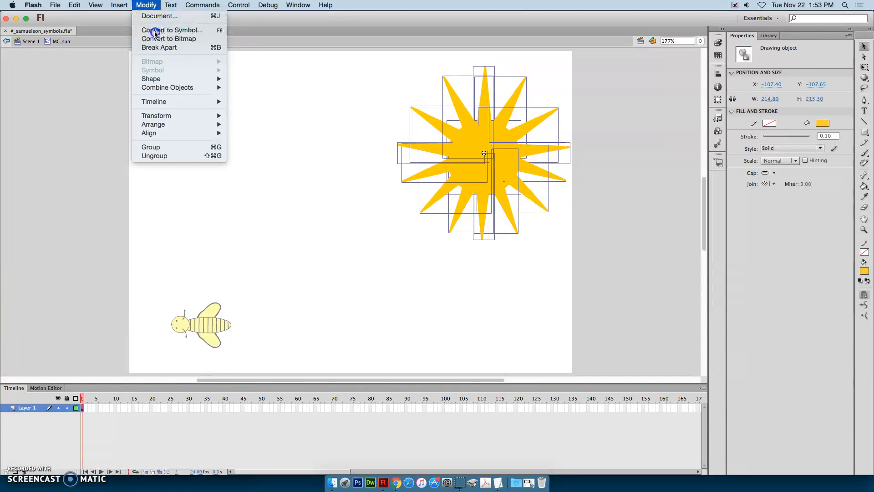
text(C)
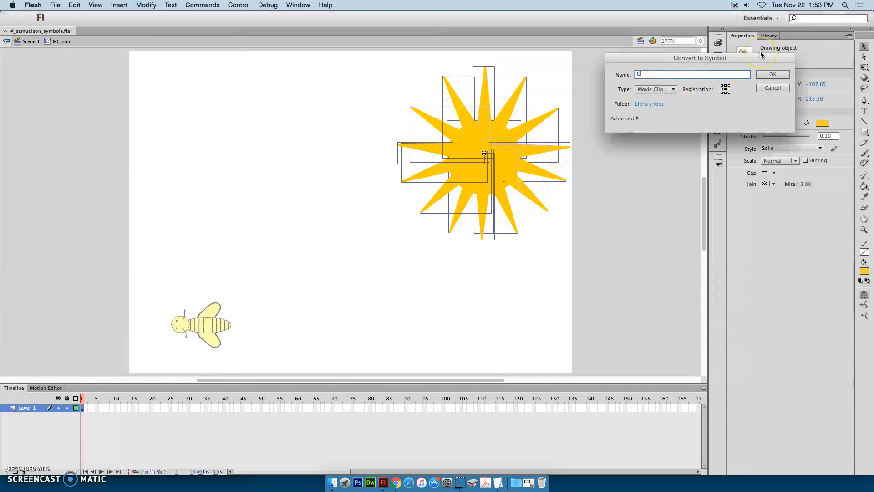
text(_sun)
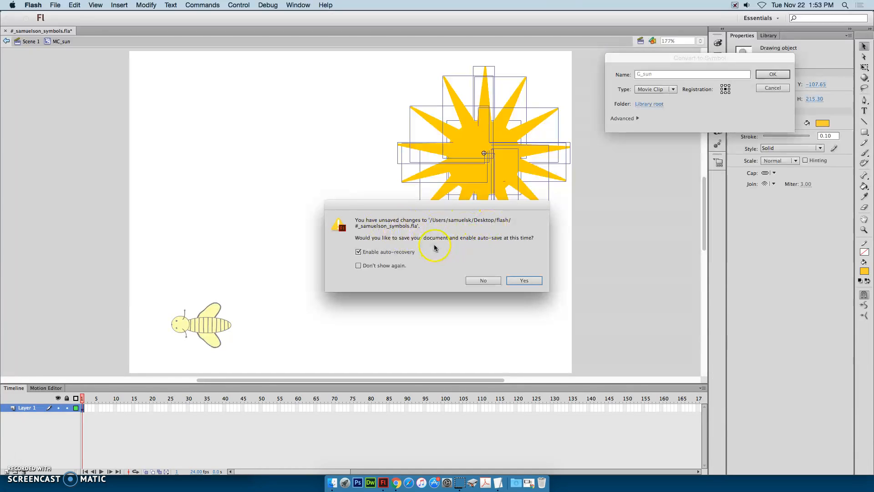
click(522, 281)
click(664, 89)
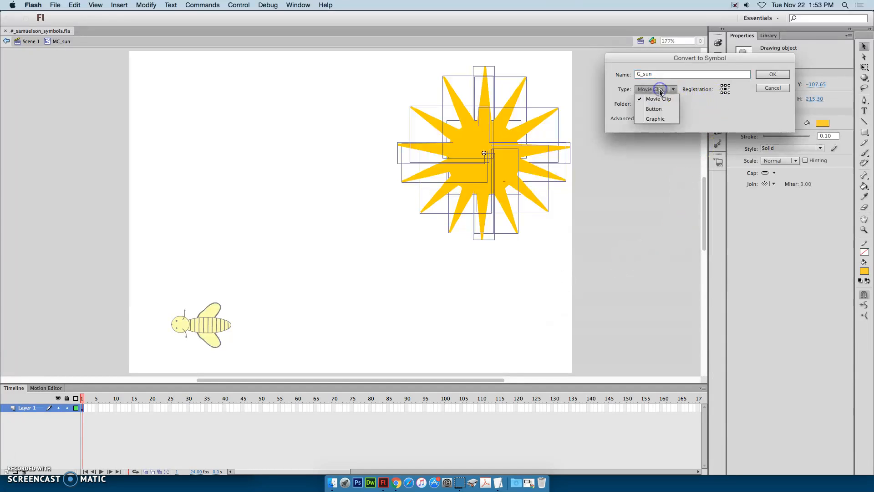
click(668, 120)
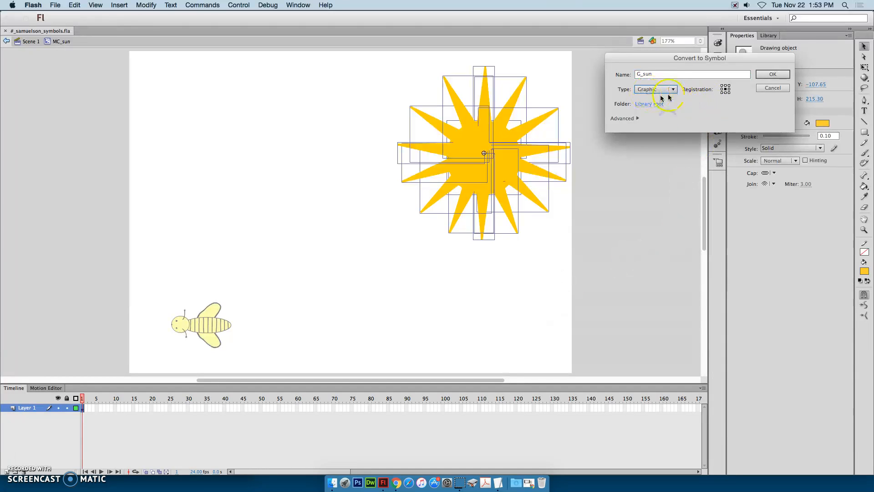
click(760, 75)
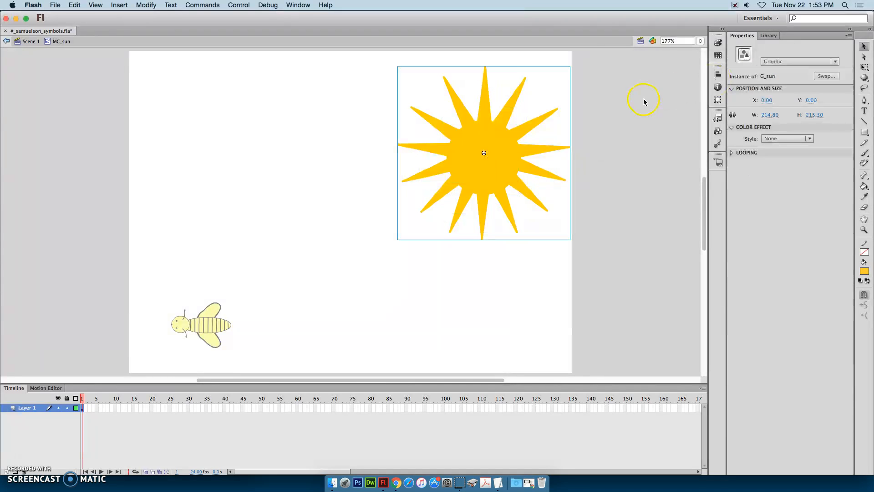
Create a motion tween on the G_sun instance inside MC_sun
click(769, 36)
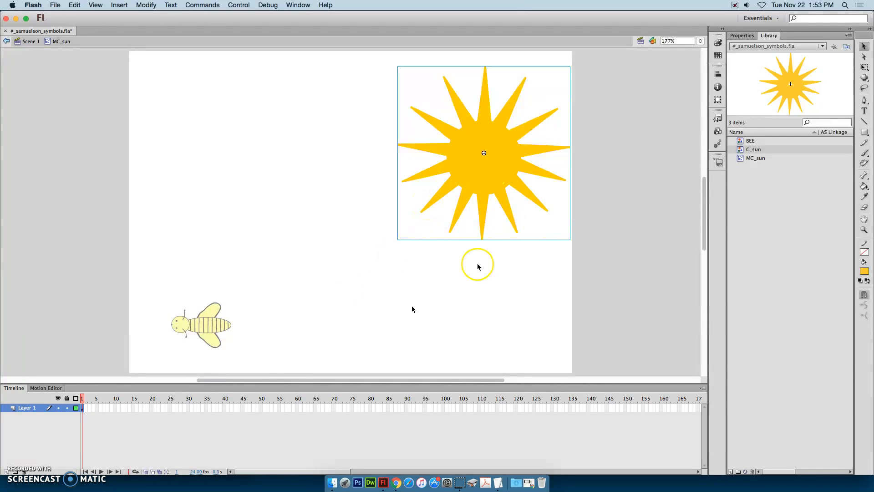
right_click(485, 181)
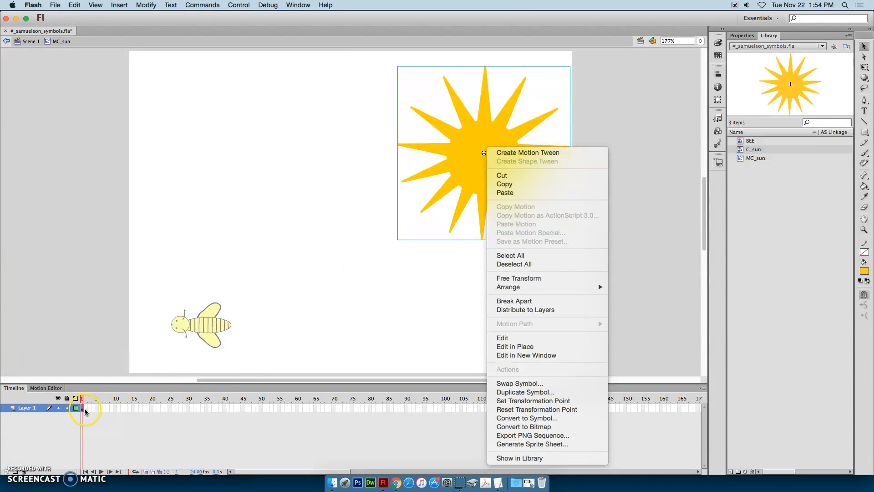
click(95, 431)
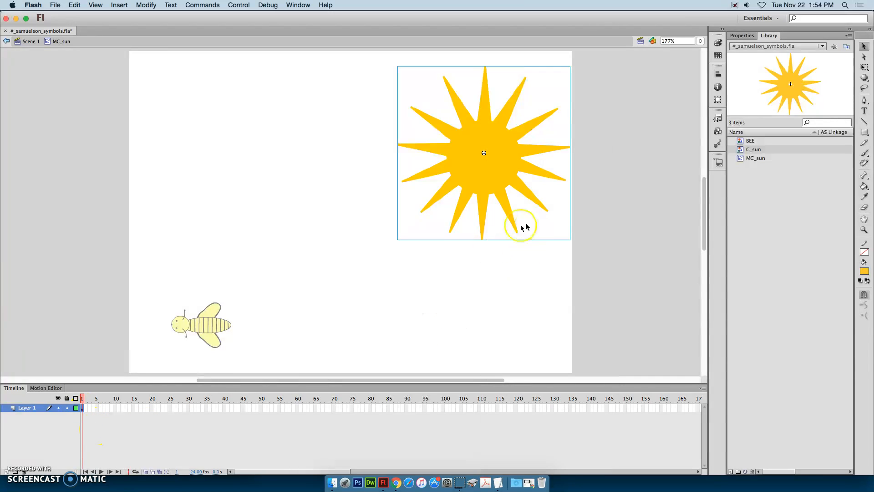
right_click(490, 146)
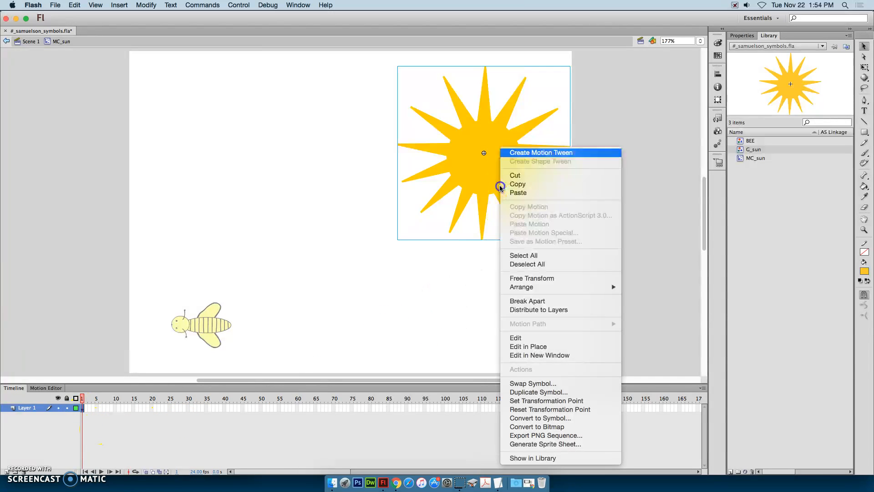
click(546, 151)
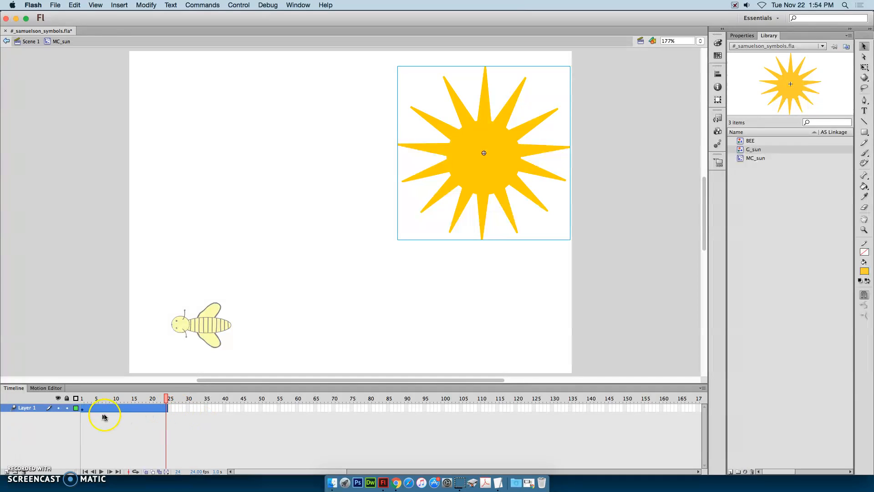
Set the motion tween inside MC_sun to rotate 1 time clockwise and play it back
click(199, 471)
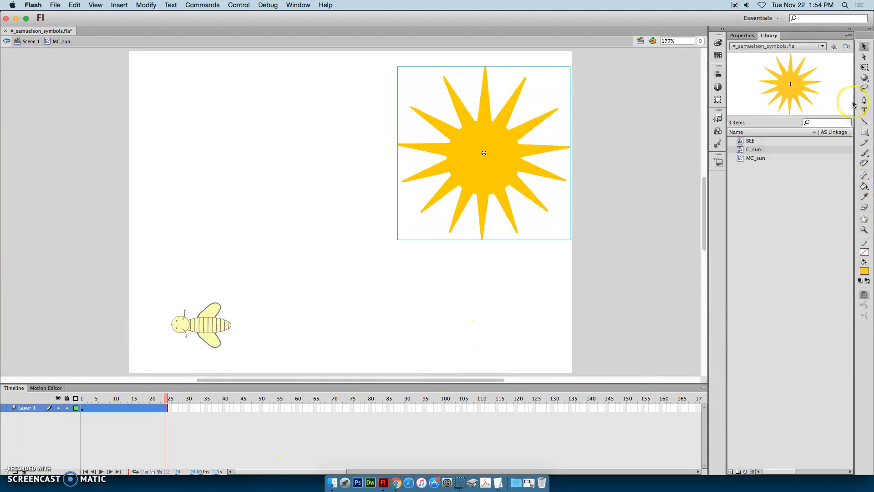
click(742, 35)
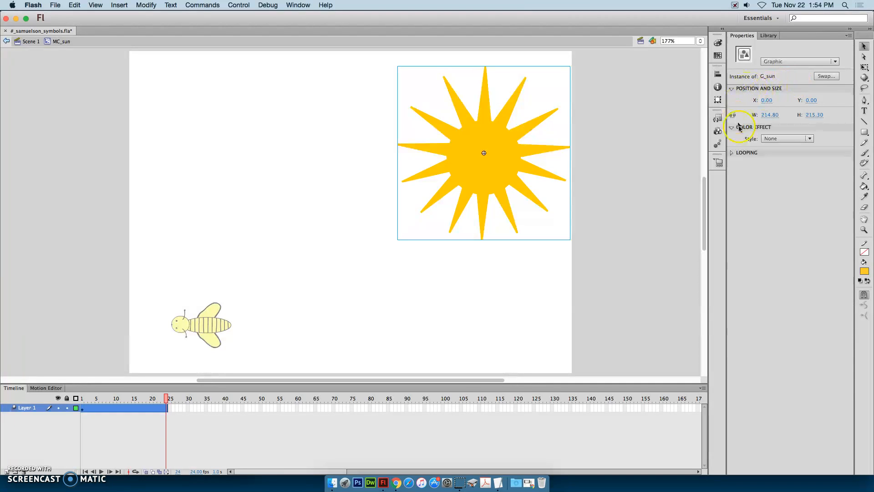
click(732, 154)
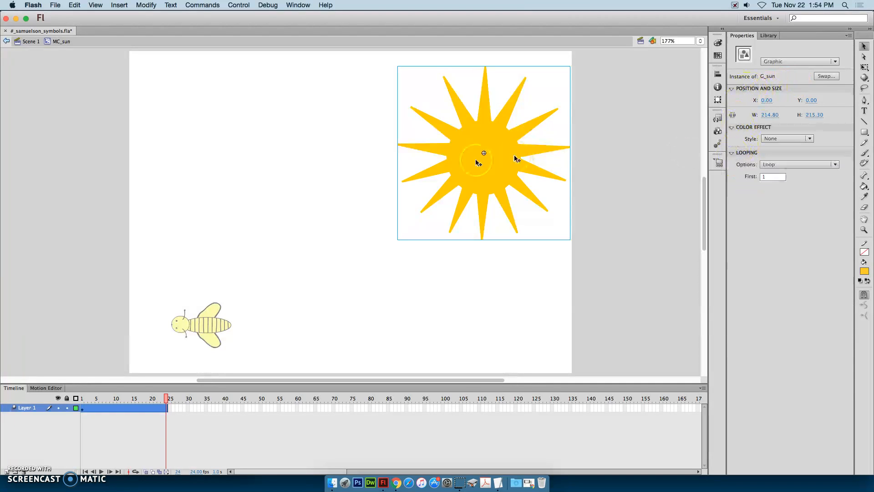
click(123, 410)
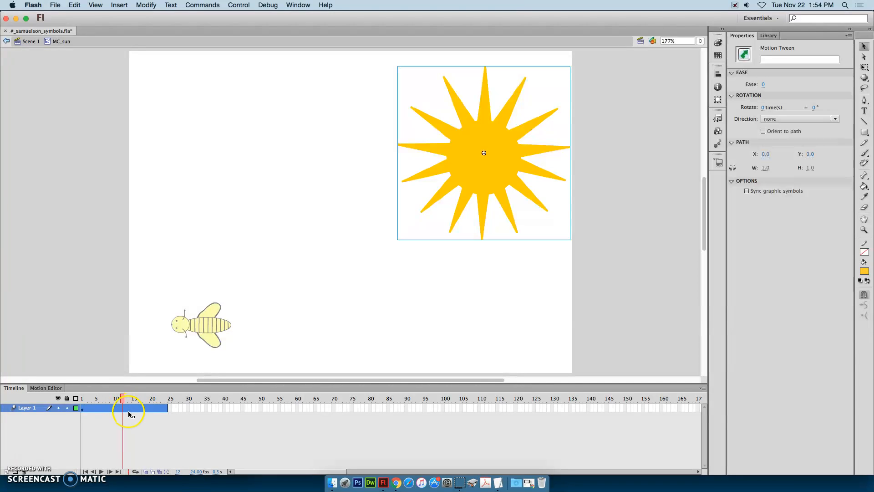
click(126, 410)
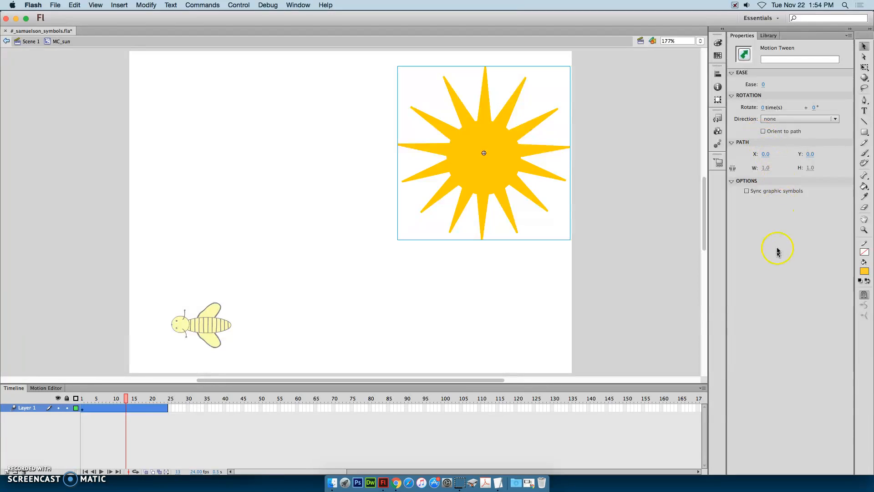
click(766, 107)
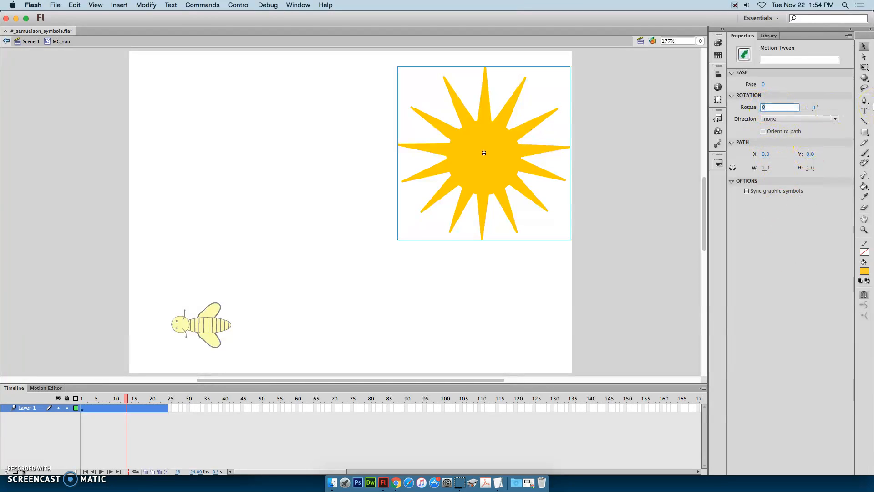
text(1)
key(Return)
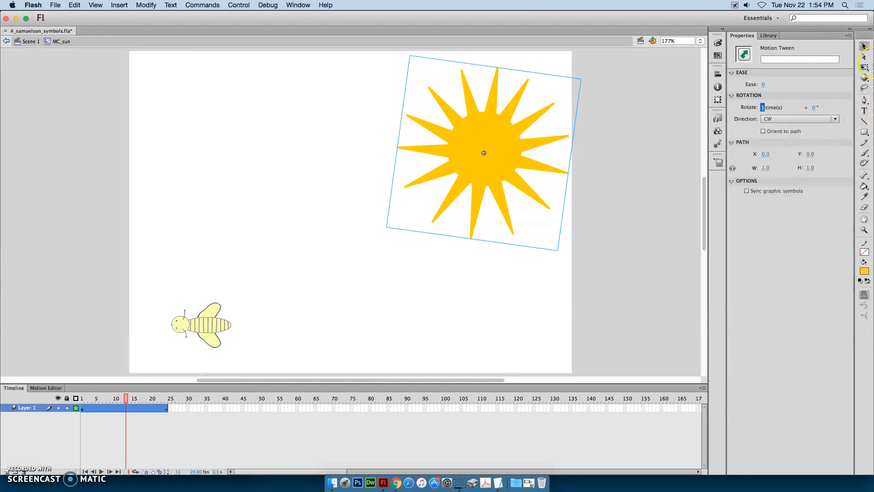
key(Return)
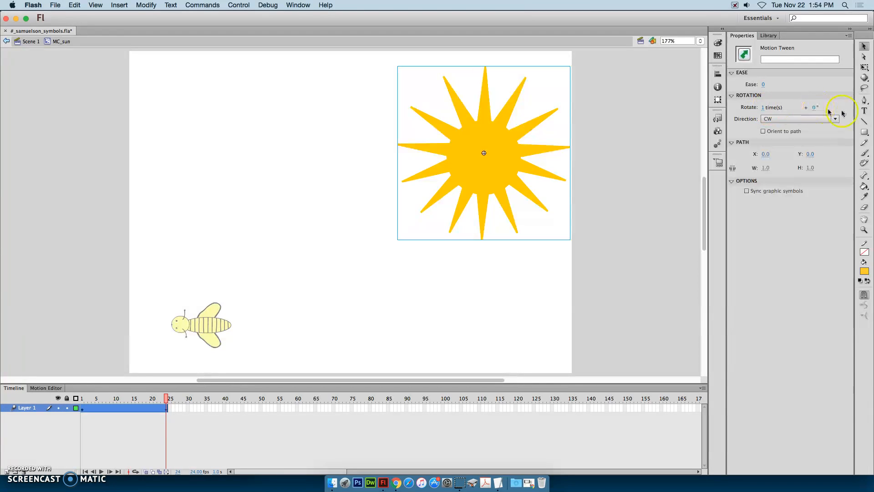
Return to Scene 1, reopening MC_sun once to check its tween span on the timeline
click(863, 46)
click(30, 45)
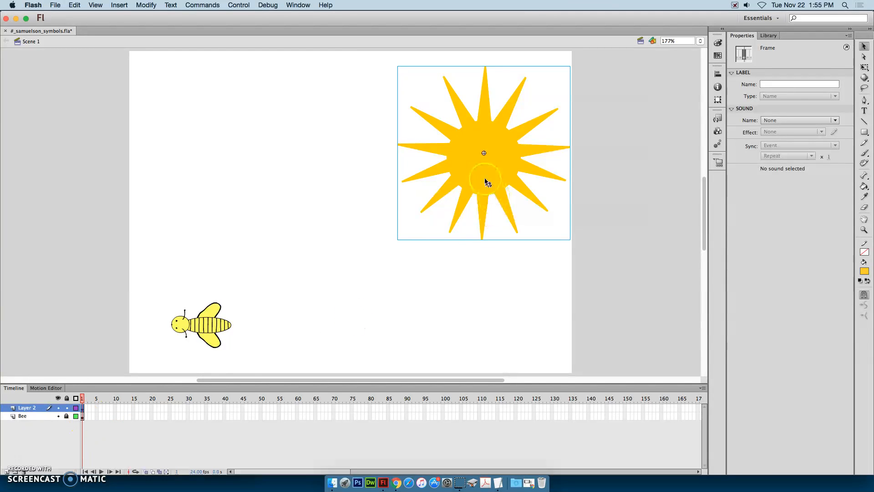
double_click(502, 165)
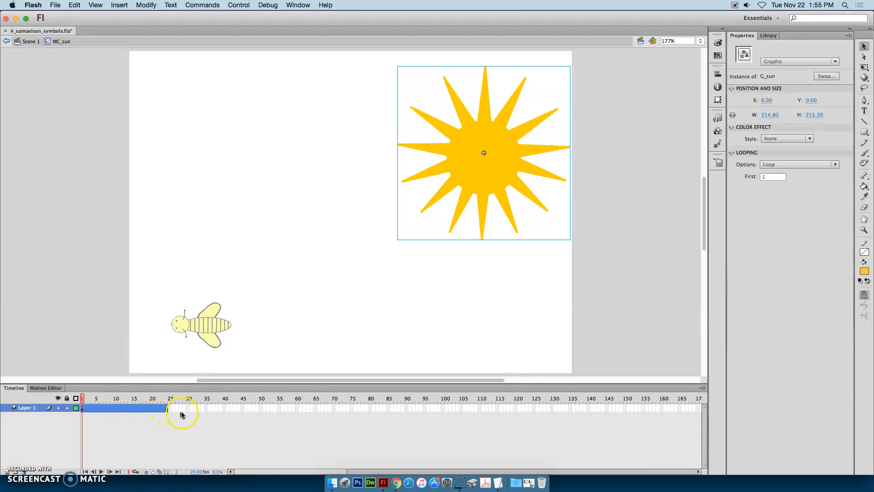
click(32, 44)
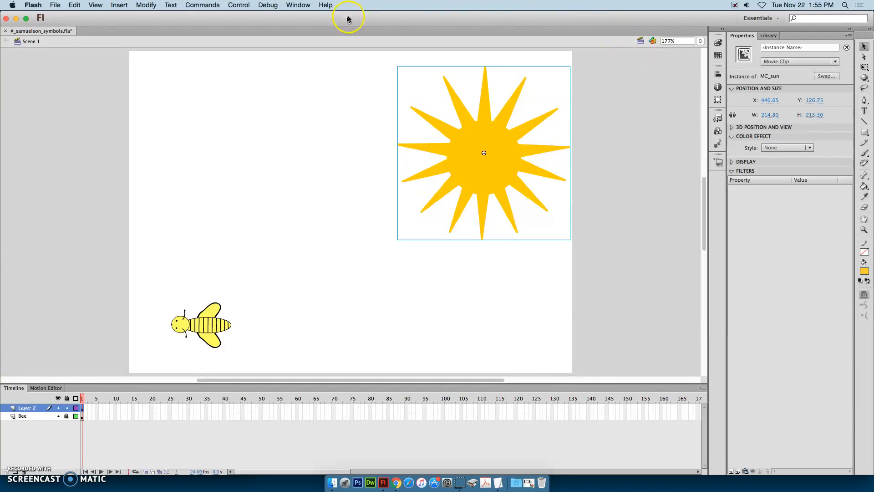
Test the movie in Flash Professional to preview the sun's rotation, and close the preview
click(240, 5)
mouse_move(258, 69)
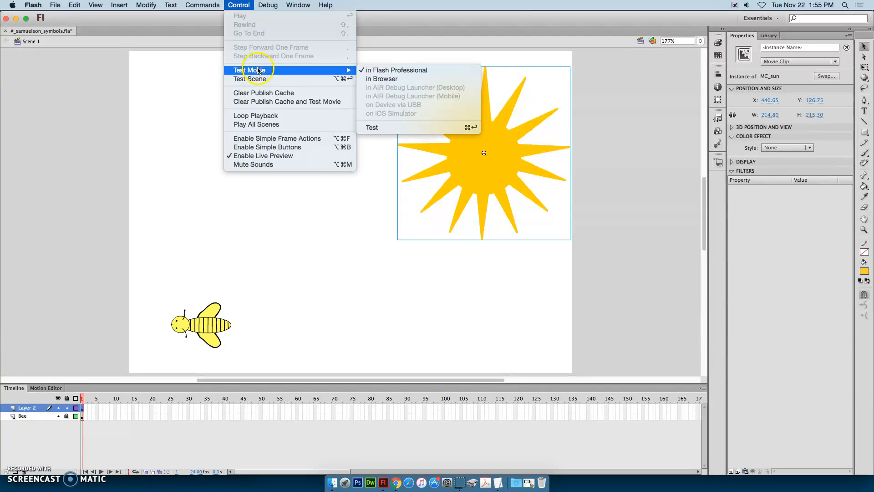
click(384, 67)
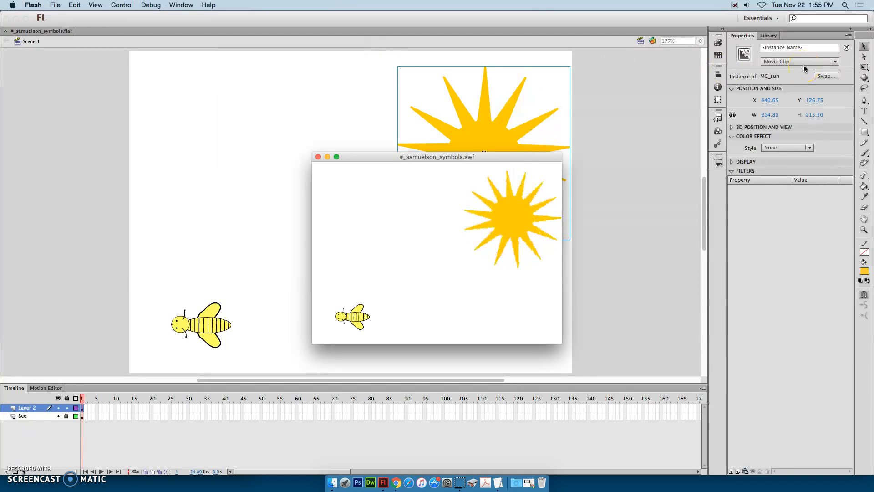
click(318, 156)
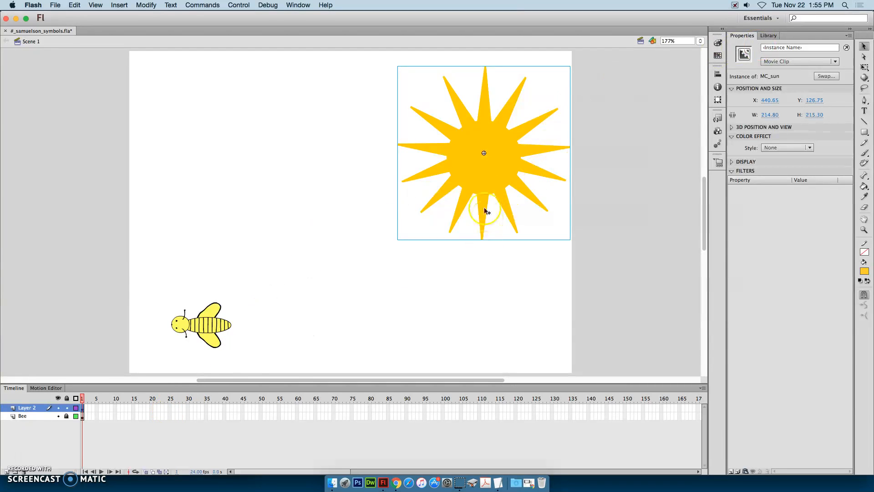
Create a motion tween on the MC_sun instance in Scene 1 and, at frame 24, move the sun horizontally off the stage's left side to X -109.35
right_click(487, 184)
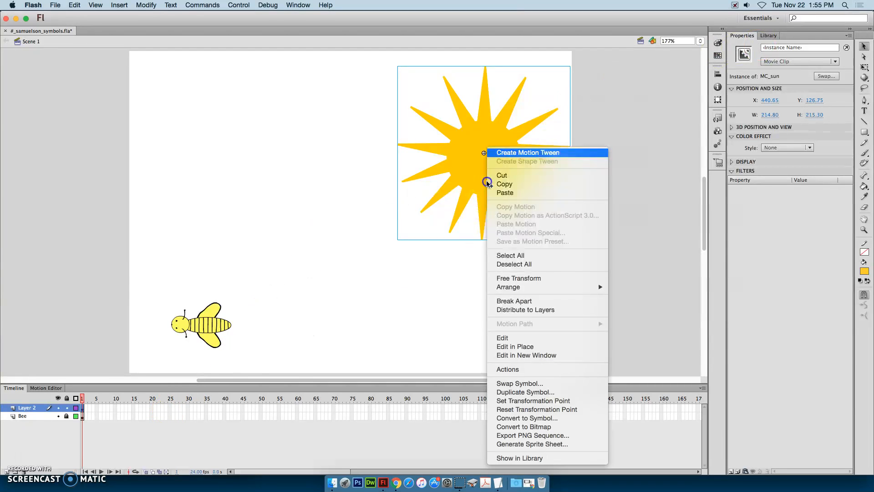
click(528, 153)
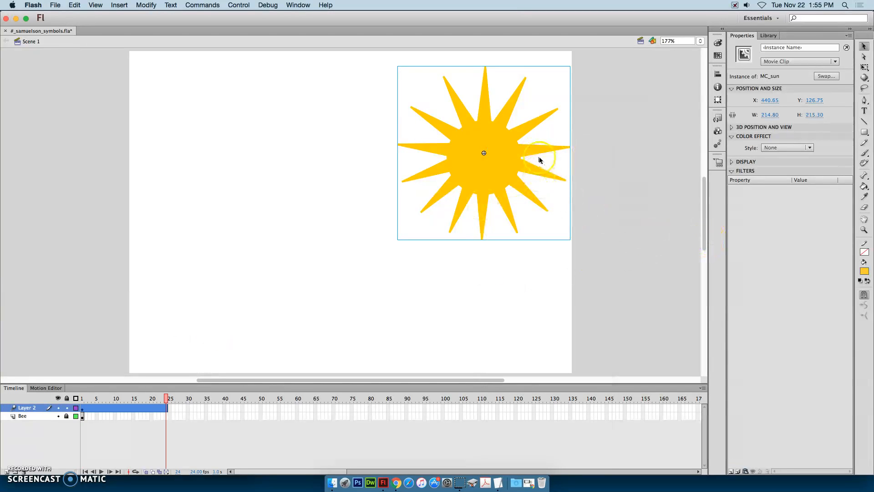
key(shift+Left)
key(shift+Left)
key(shift+Left)
key(shift+Left)
key(shift+Left)
key(shift+Left)
key(shift+Left)
key(shift+Left)
key(shift+Left)
key(shift+Left)
key(shift+Left)
key(shift+Left)
key(shift+Left)
key(shift+Left)
key(shift+Left)
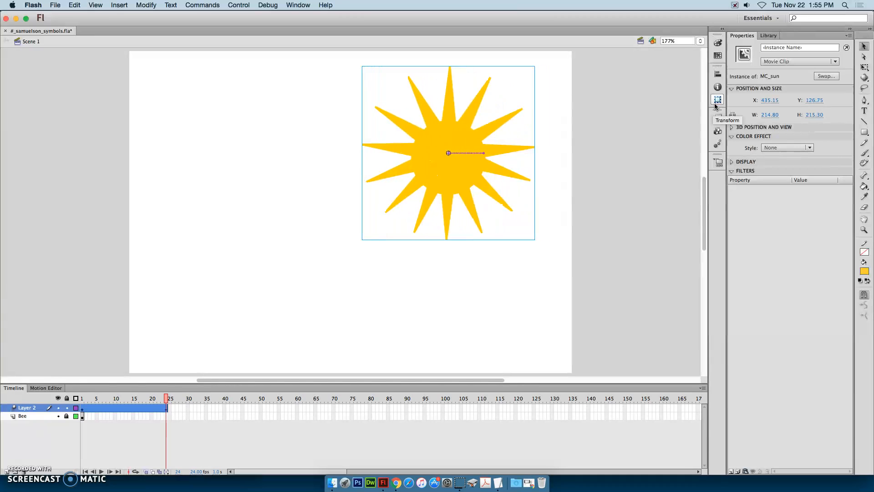
key(shift+Left)
key(shift+Left)
key(shift+Left)
key(shift+Left)
key(shift+Left)
key(shift+Left)
key(shift+Left)
key(shift+Left)
key(shift+Left)
key(shift+Left)
key(shift+Left)
key(shift+Left)
key(shift+Left)
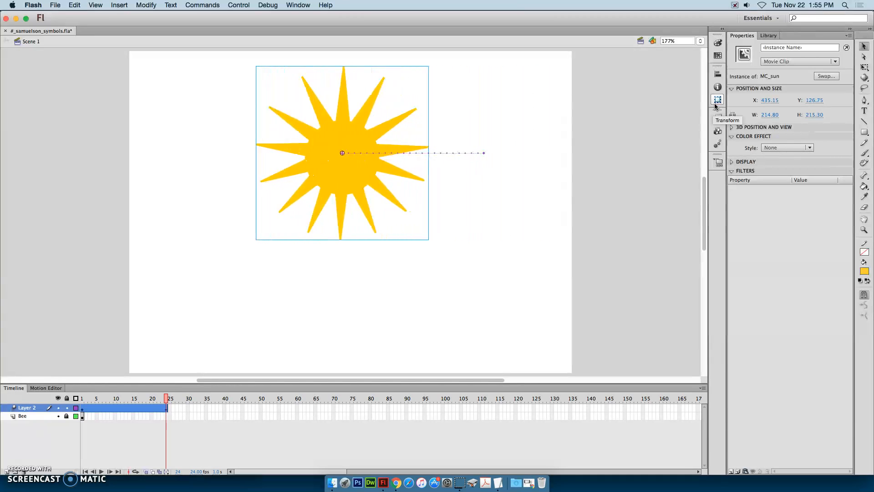
key(shift+Left)
key(shift+Left)
key(shift+Left)
key(shift+Left)
key(shift+Left)
key(shift+Left)
key(shift+Left)
key(shift+Left)
key(shift+Left)
key(shift+Left)
key(shift+Left)
key(shift+Left)
key(shift+Left)
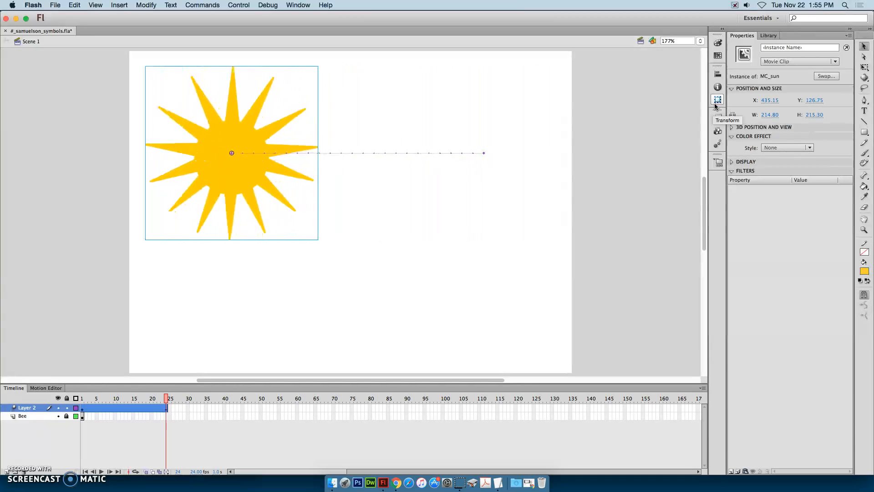
key(shift+Left)
key(shift+Left)
key(shift+Left)
key(shift+Left)
key(shift+Left)
key(shift+Left)
key(shift+Left)
key(shift+Left)
key(shift+Left)
key(shift+Left)
key(shift+Left)
key(shift+Left)
key(shift+Left)
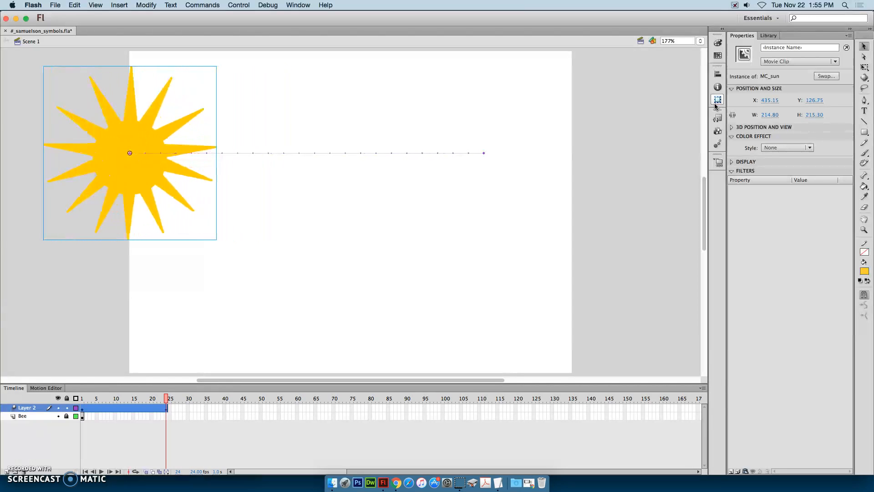
key(shift+Left)
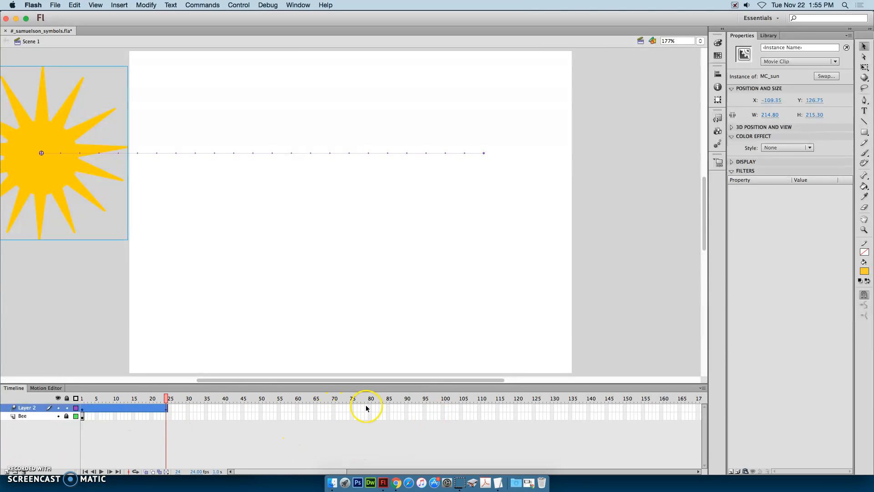
Extend the sun's motion tween in Scene 1 to frame 100
click(122, 408)
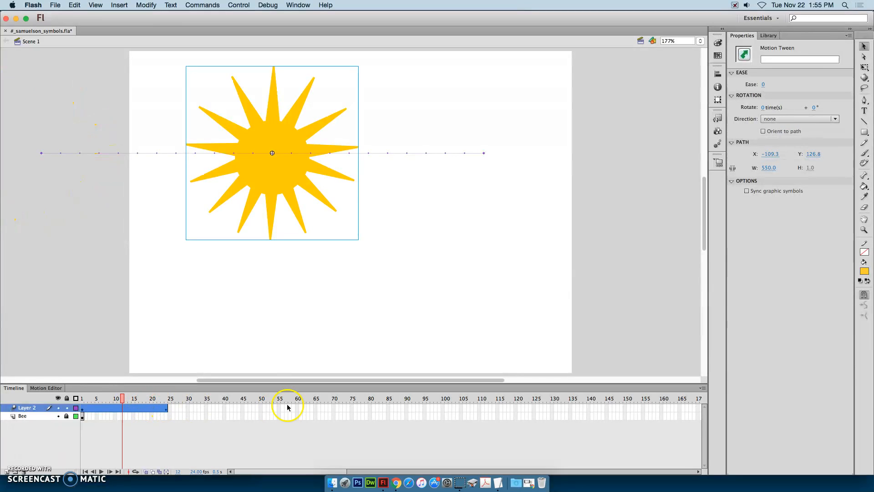
click(166, 409)
drag(167, 412, 443, 401)
click(192, 408)
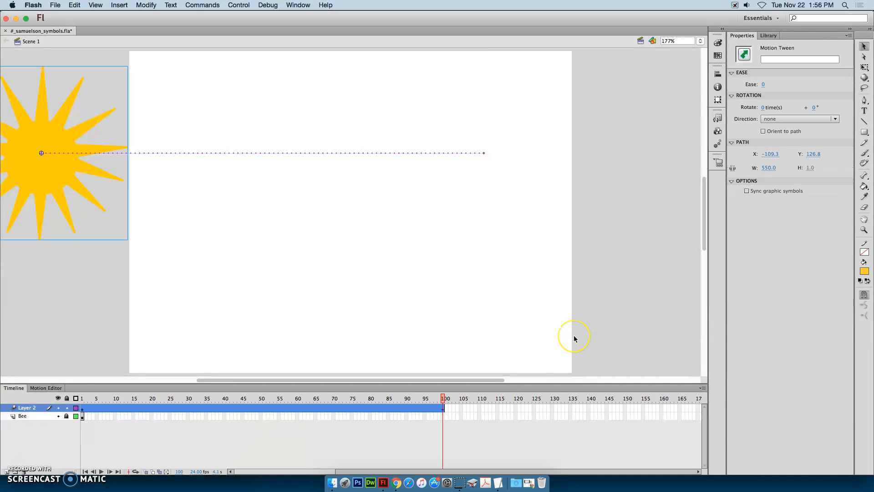
Play the main timeline and test the movie to review the slower sun movement, and close the preview
key(Return)
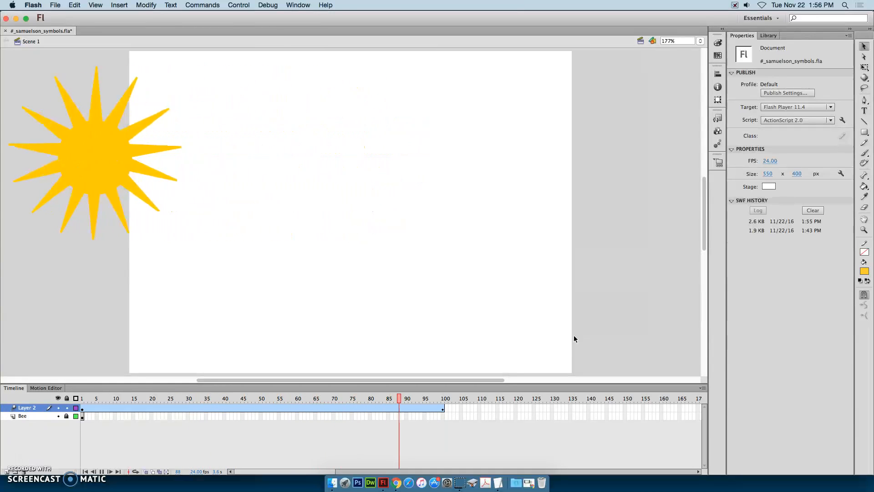
key(Return)
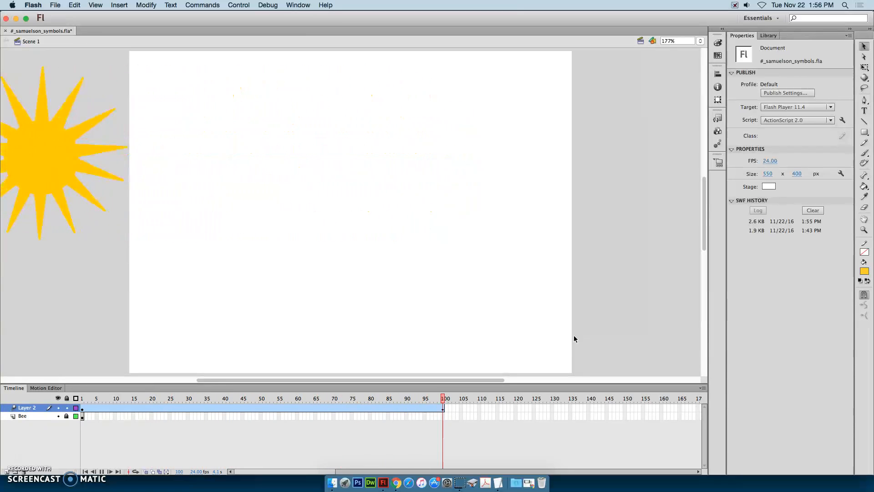
key(super+Return)
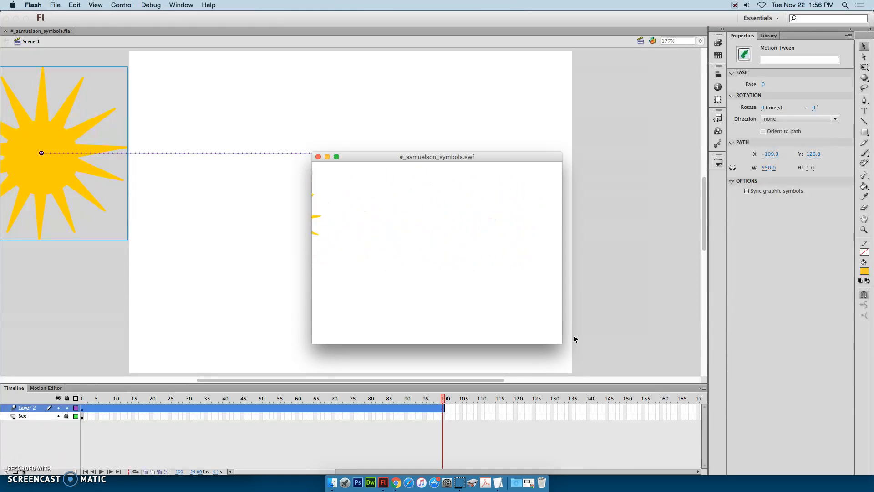
click(318, 156)
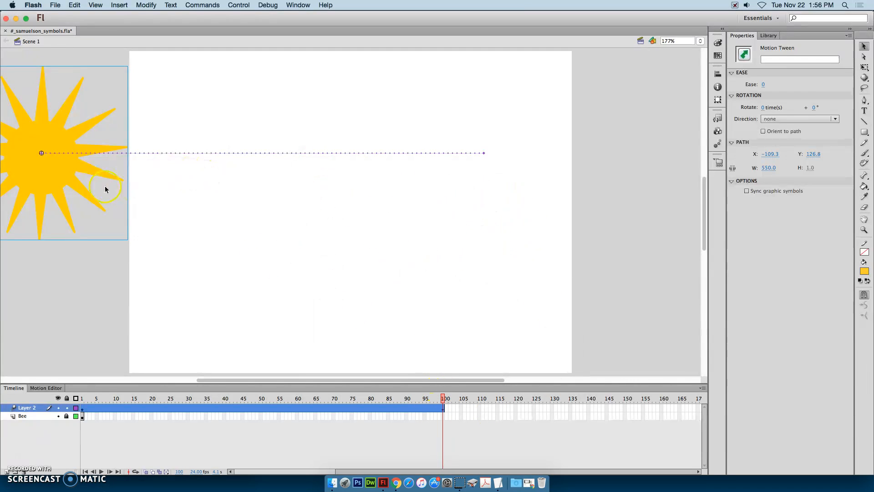
Open MC_sun in place, extend its rotation tween to frame 100, and return to Scene 1 after playing it
right_click(67, 180)
double_click(67, 182)
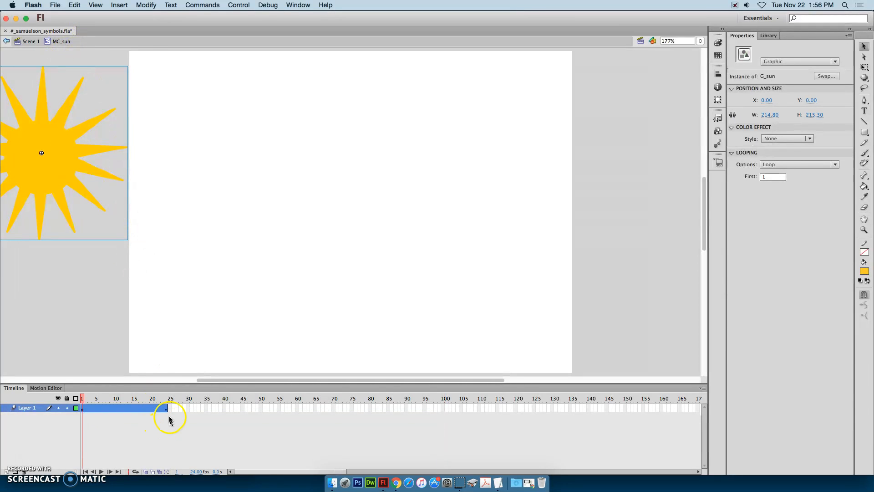
drag(167, 408, 441, 408)
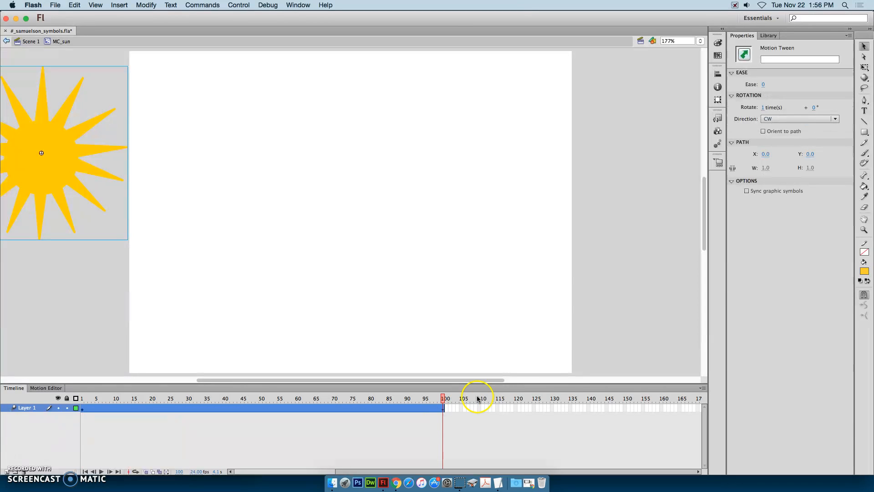
click(562, 292)
key(Return)
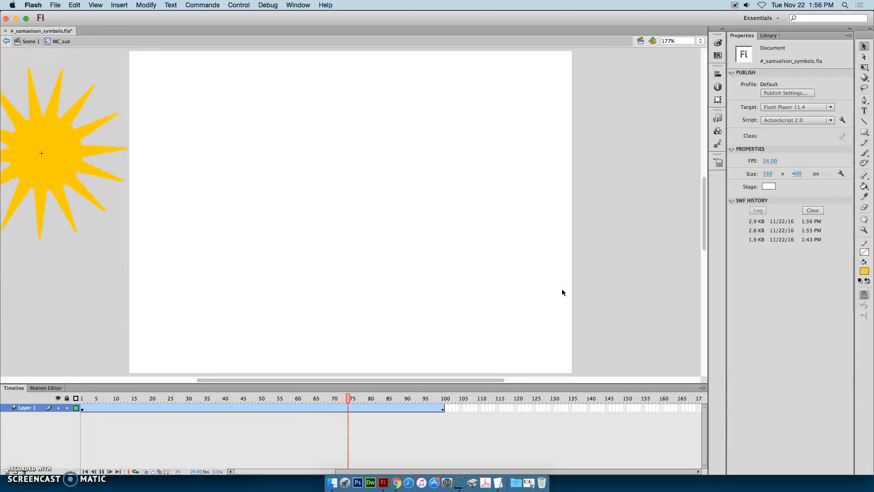
click(31, 41)
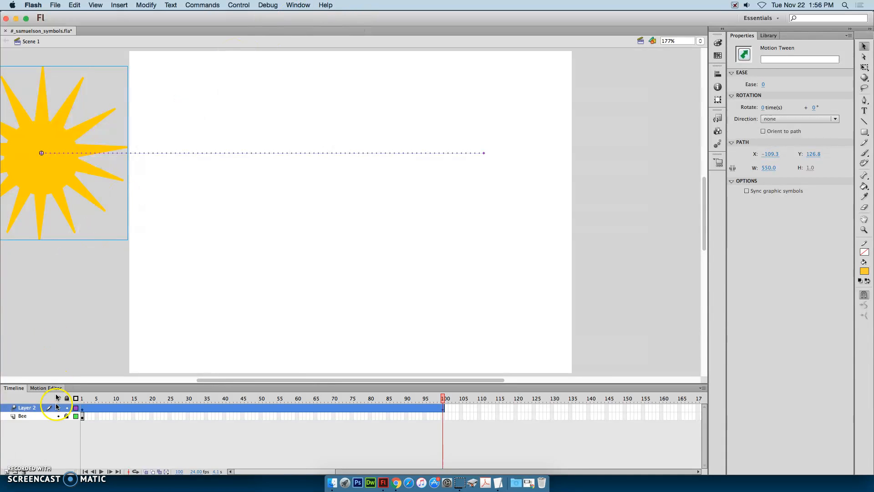
Rename Layer 2 to sun and lock it, and play back the main timeline
double_click(30, 408)
text(sun)
click(393, 318)
click(67, 407)
click(111, 417)
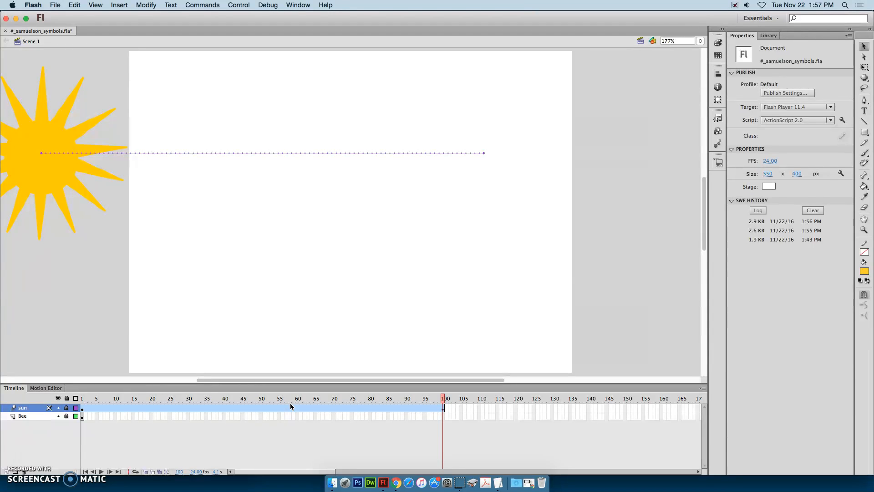
key(Return)
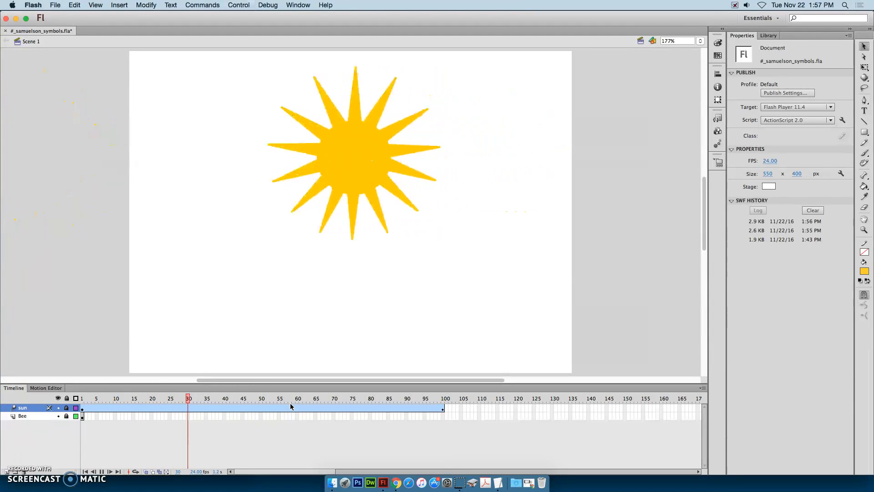
click(870, 253)
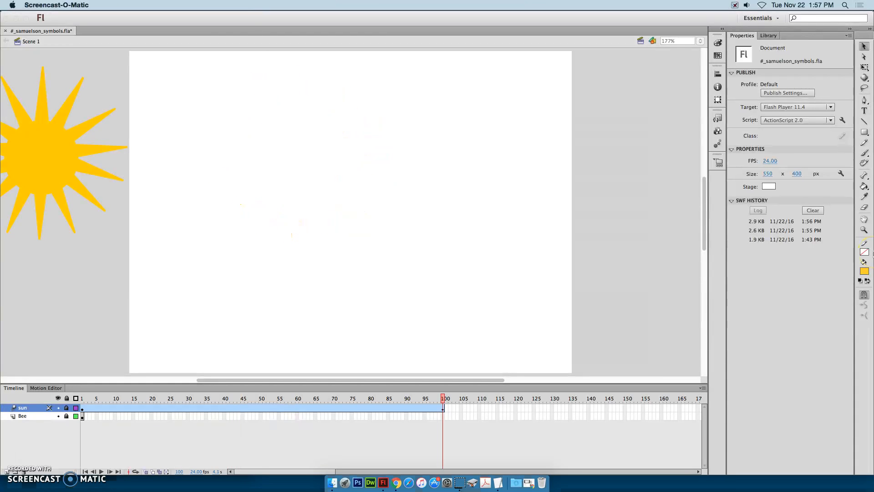
click(703, 242)
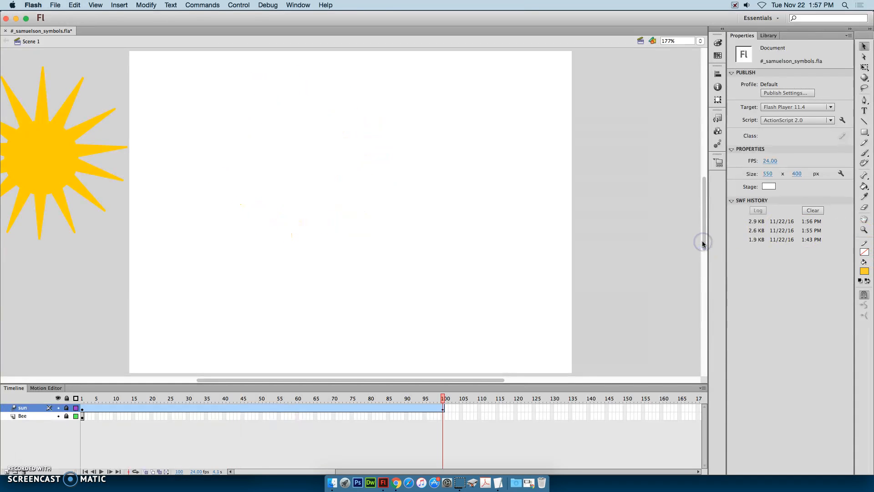
Play back the main timeline, unlock the Bee layer, and extend its frames to frame 100
key(Return)
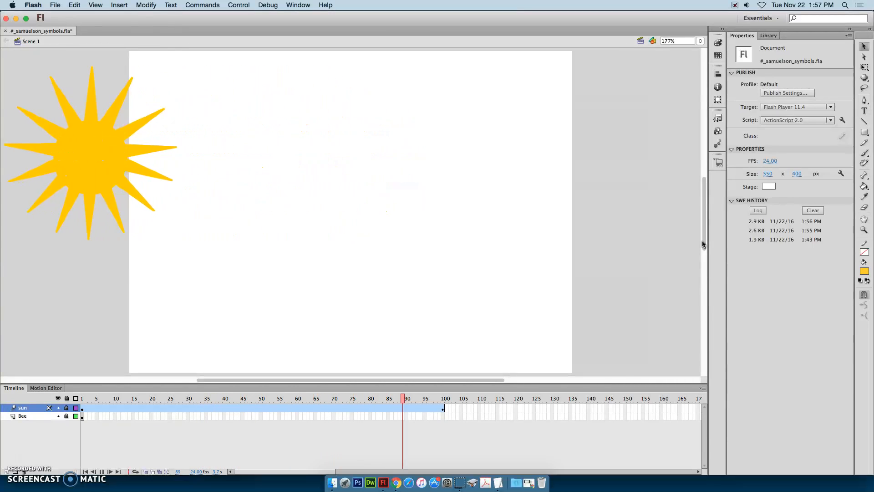
key(Return)
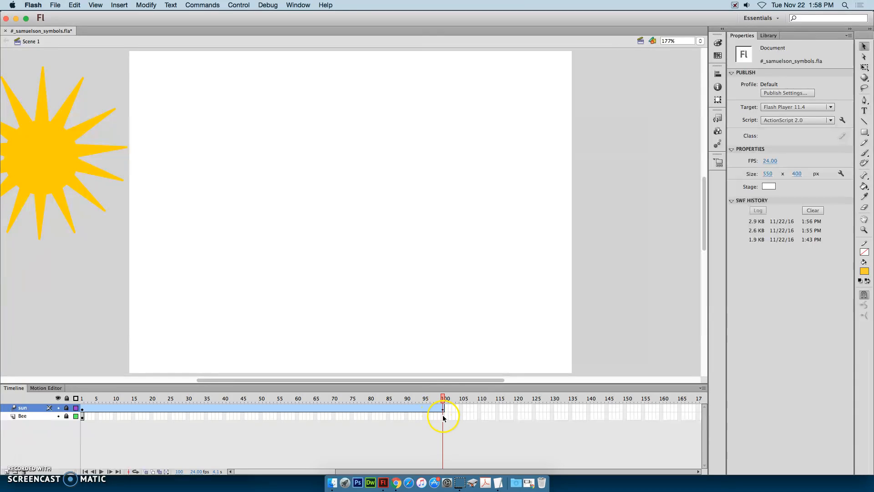
click(443, 417)
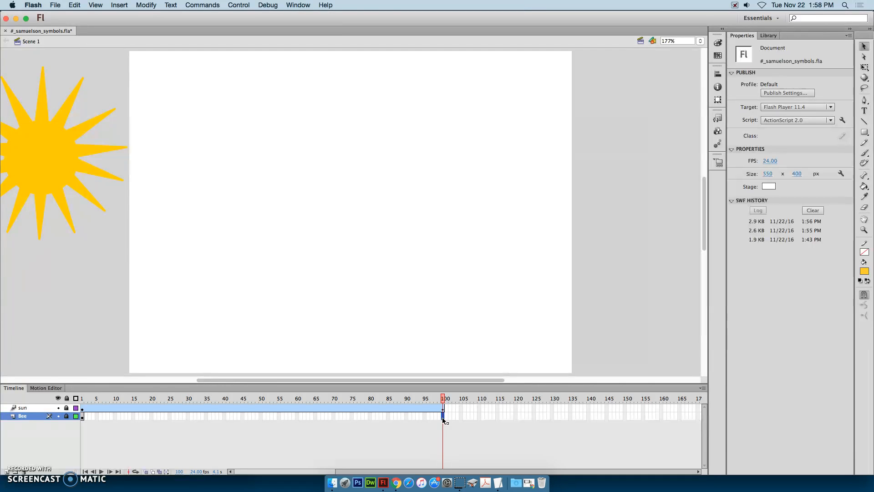
click(67, 416)
key(F5)
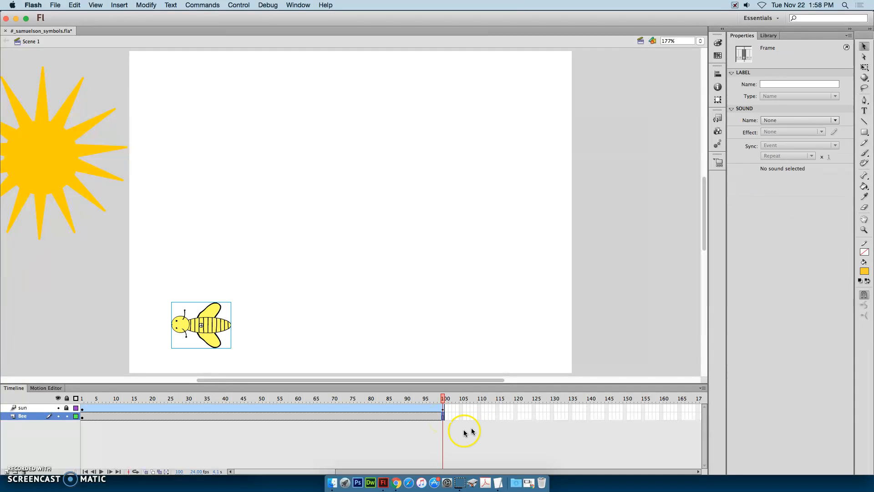
click(461, 430)
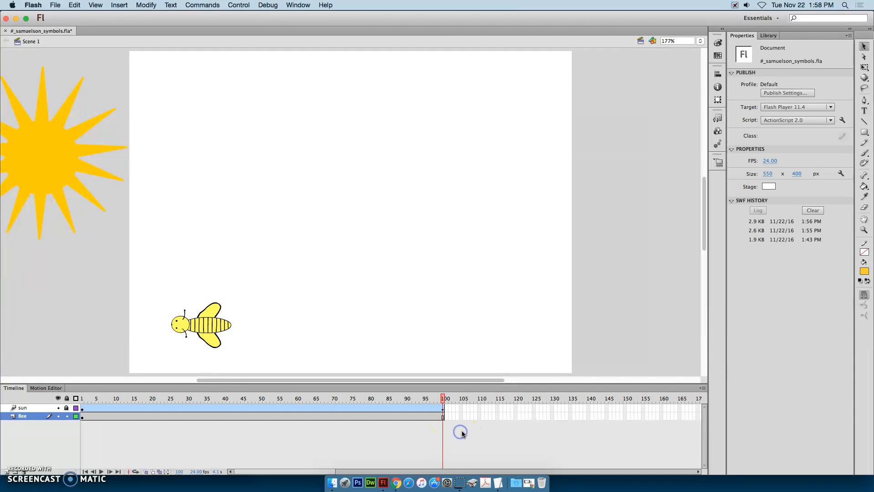
click(117, 5)
mouse_move(299, 5)
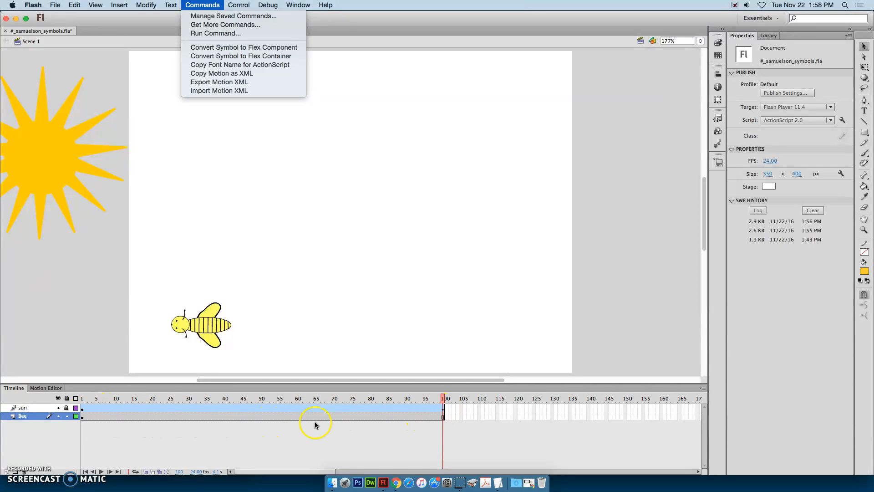
click(402, 416)
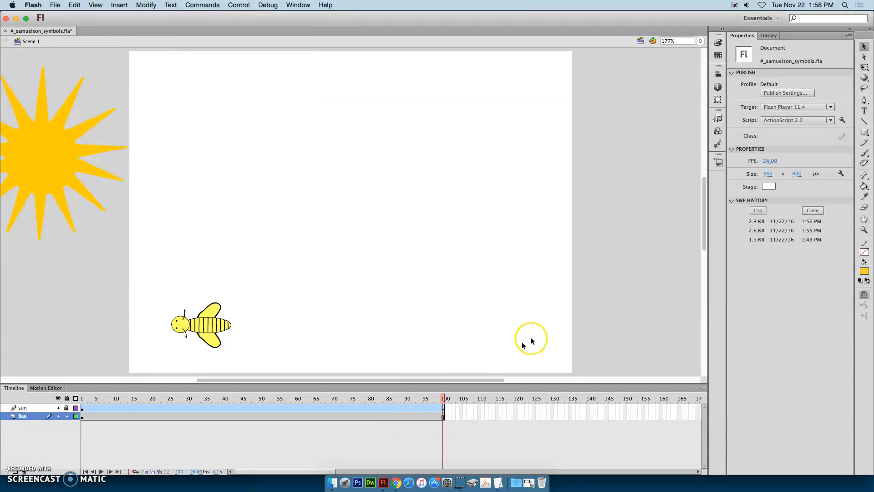
Test the movie to review the bee and the moving sun together, close the preview, and save the document
key(super+Return)
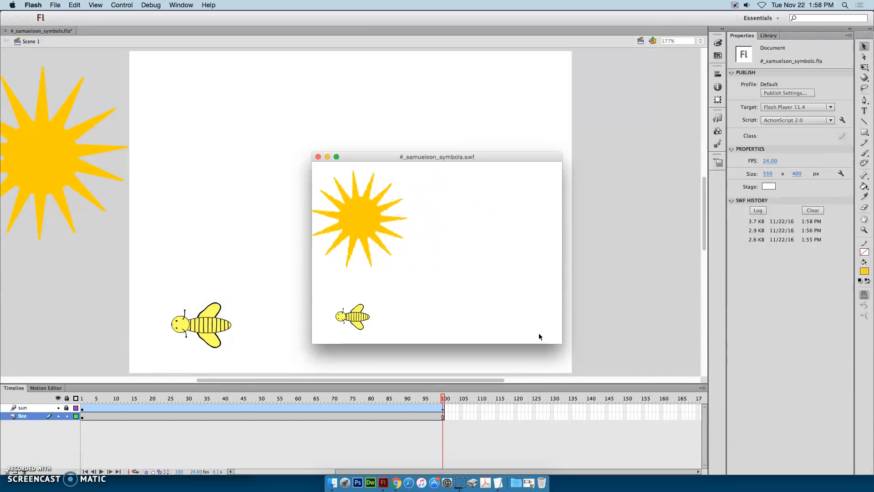
click(318, 157)
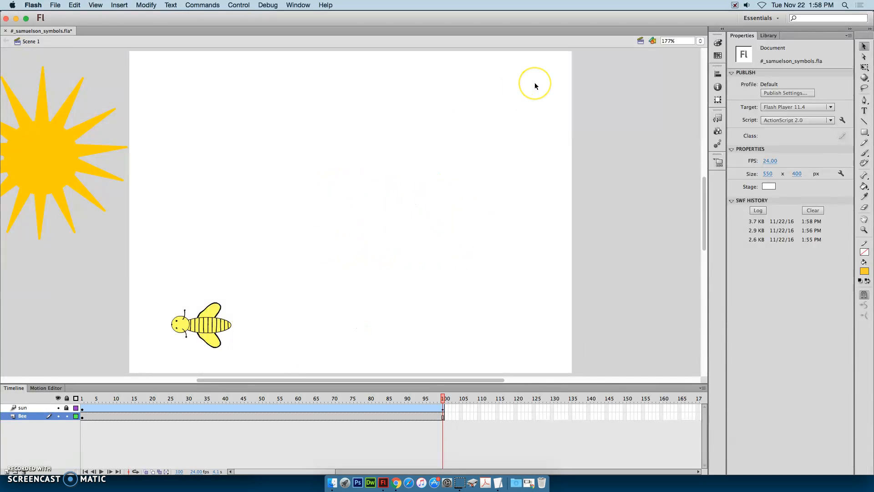
key(super+s)
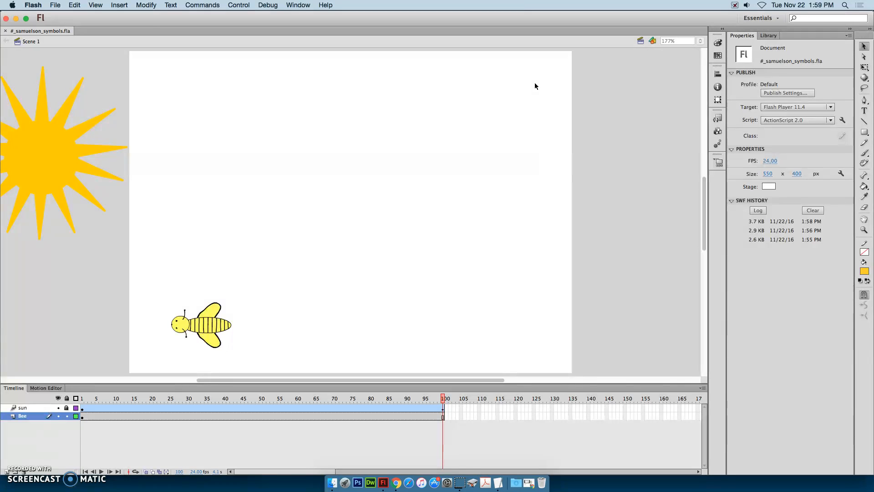